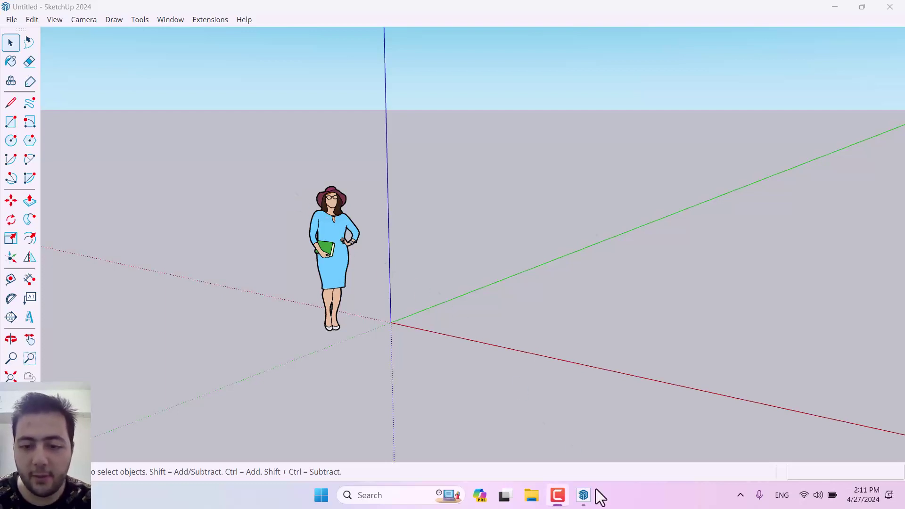
# - Save the model in the Documents folder under the file name 1
pyautogui.moveTo(584, 499)
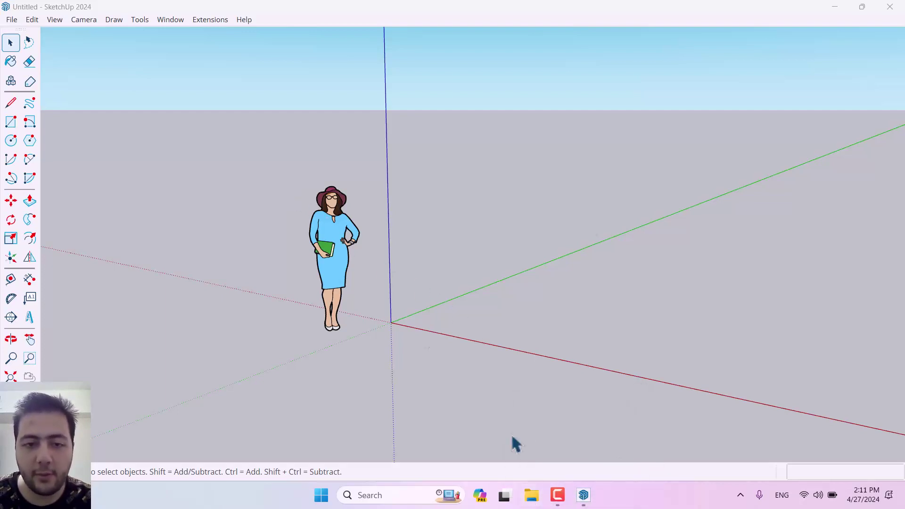
pyautogui.scroll(-3, 382, 281)
pyautogui.moveTo(385, 263)
pyautogui.mouseDown(button='middle')
pyautogui.moveTo(364, 262)
pyautogui.moveTo(390, 291)
pyautogui.moveTo(406, 269)
pyautogui.moveTo(426, 269)
pyautogui.moveTo(399, 272)
pyautogui.mouseUp(button='middle')
pyautogui.scroll(5, 389, 288)
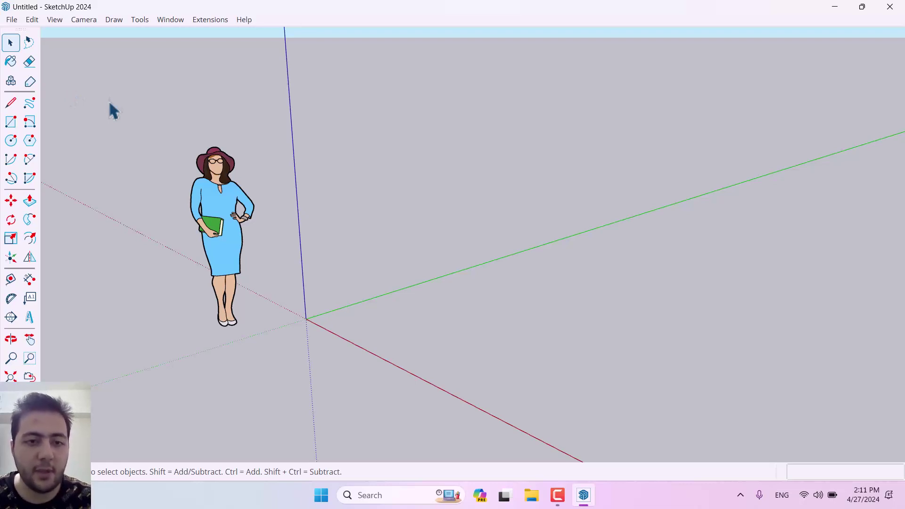
pyautogui.hotkey('ctrl', 's')
pyautogui.write('1')
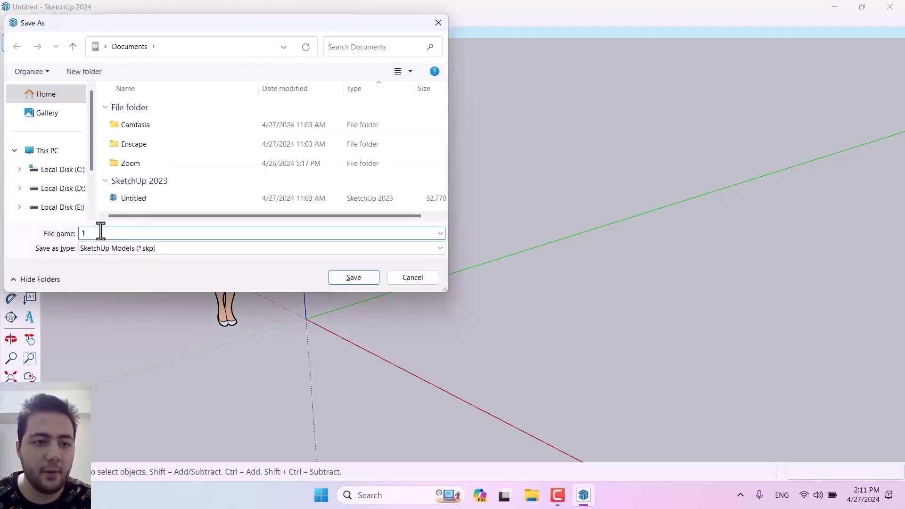
pyautogui.hscroll(2, 156, 165)
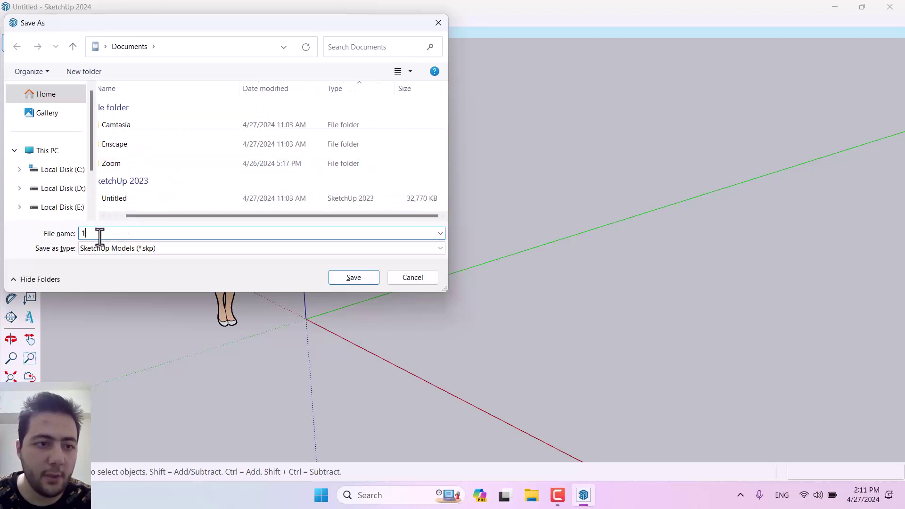
pyautogui.click(360, 275)
# - Delete the default human figure standing near the origin
pyautogui.click(210, 200)
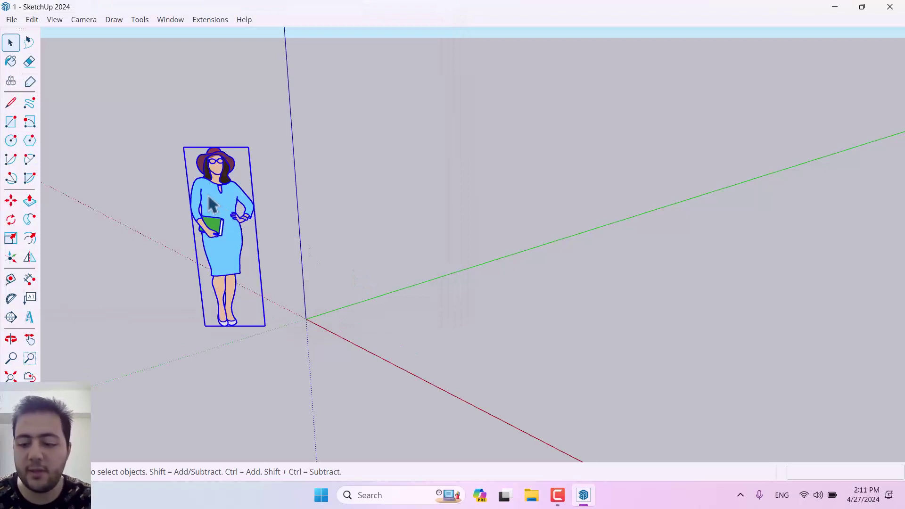
pyautogui.press('Delete')
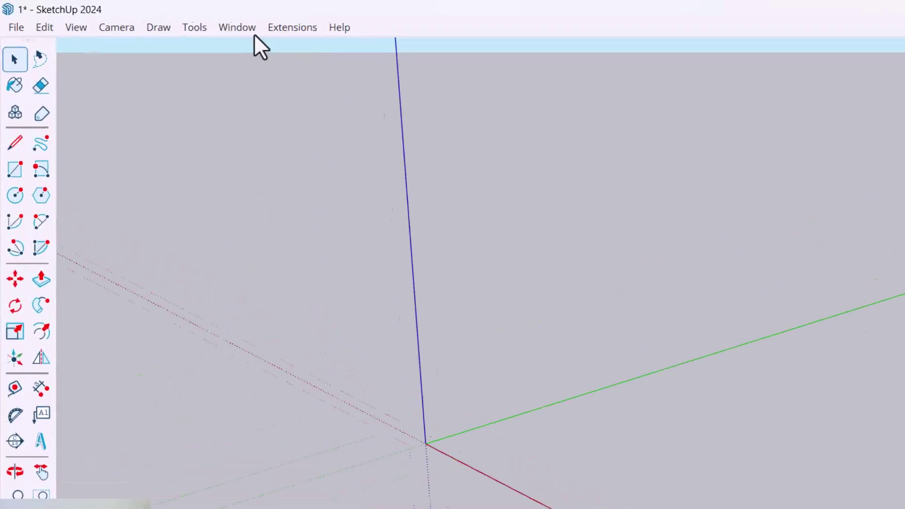
# - Set the model's measurement units to centimeters for length, square centimeters for area and cubic centimeters for volume
pyautogui.click(172, 20)
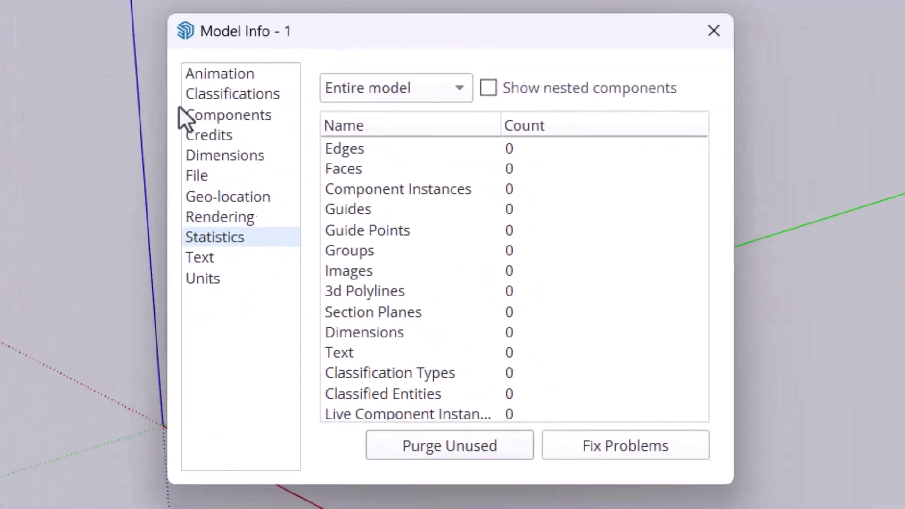
pyautogui.click(213, 276)
pyautogui.click(393, 194)
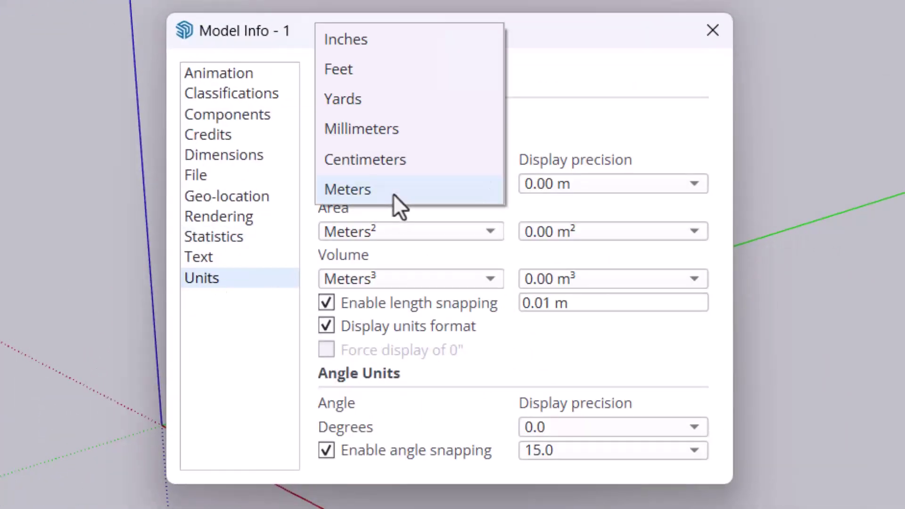
pyautogui.click(393, 194)
pyautogui.click(390, 187)
pyautogui.click(385, 162)
pyautogui.click(368, 230)
pyautogui.click(369, 212)
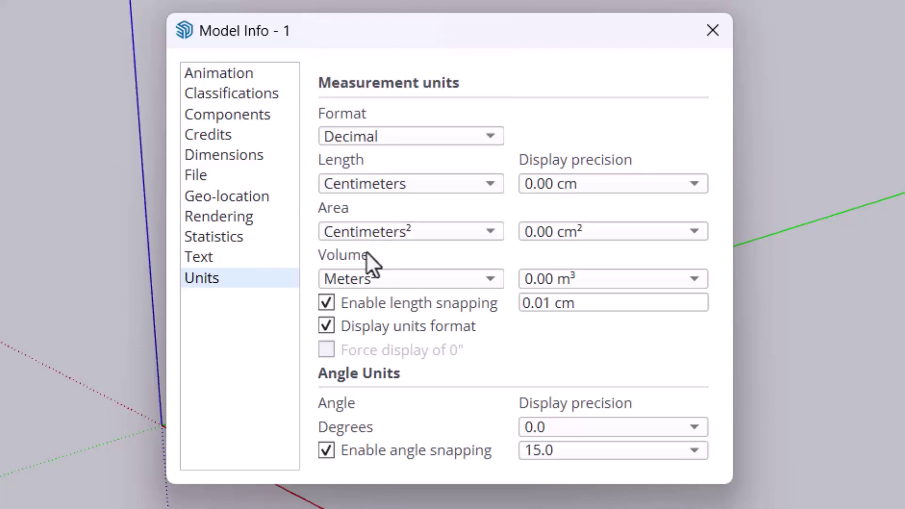
pyautogui.click(362, 278)
pyautogui.click(364, 243)
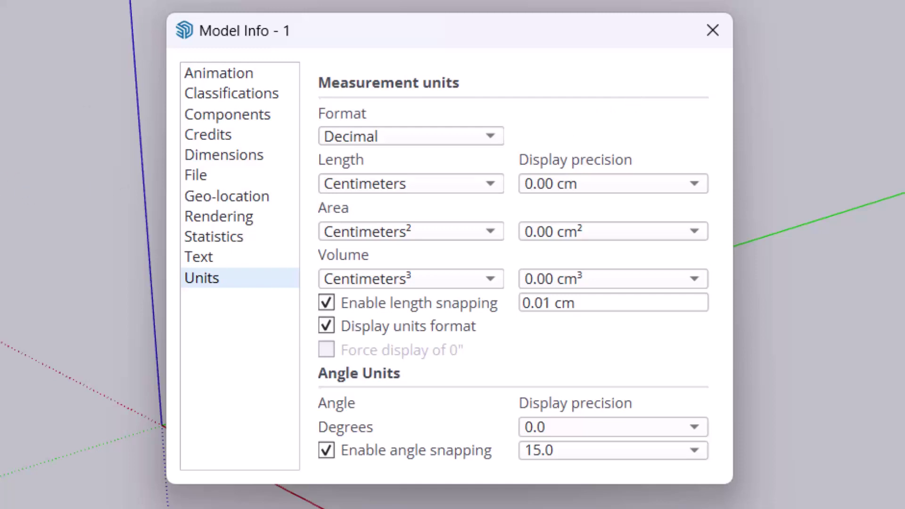
# - Run the Fix Problems validity check from the model's statistics and close the model information
pyautogui.click(201, 236)
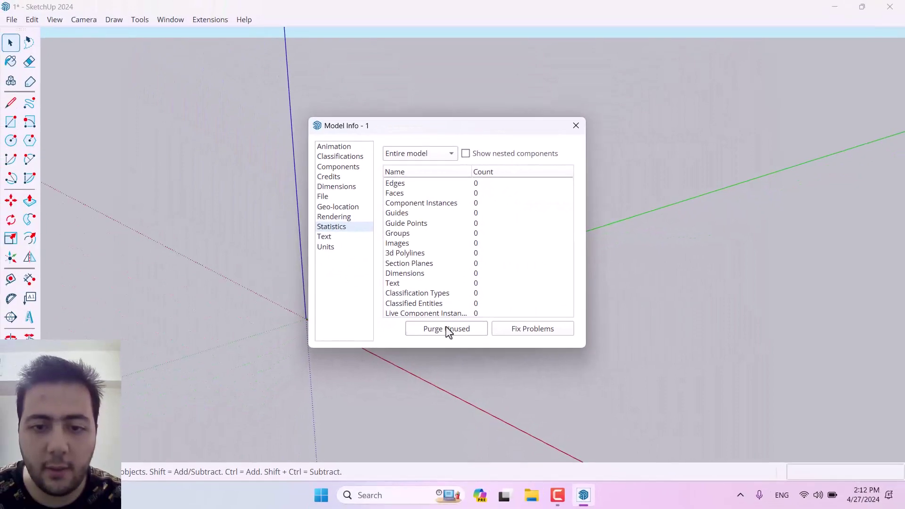
pyautogui.click(514, 332)
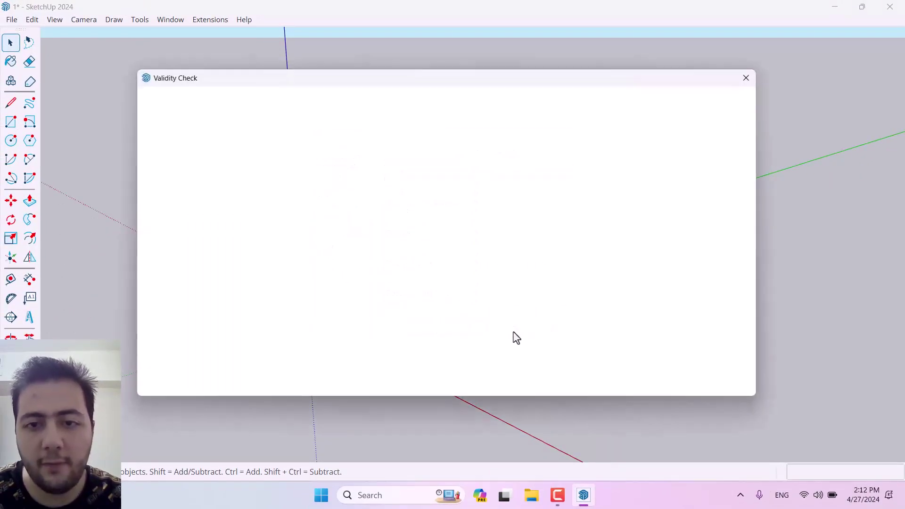
pyautogui.press('Return')
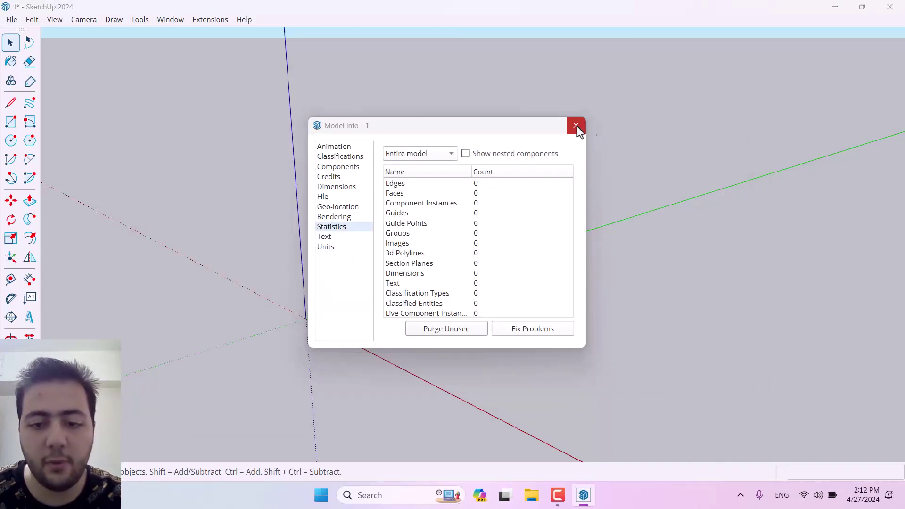
pyautogui.click(576, 126)
# - Orbit and zoom around the origin to examine the drawing axes from different angles and distances
pyautogui.scroll(-3, 366, 287)
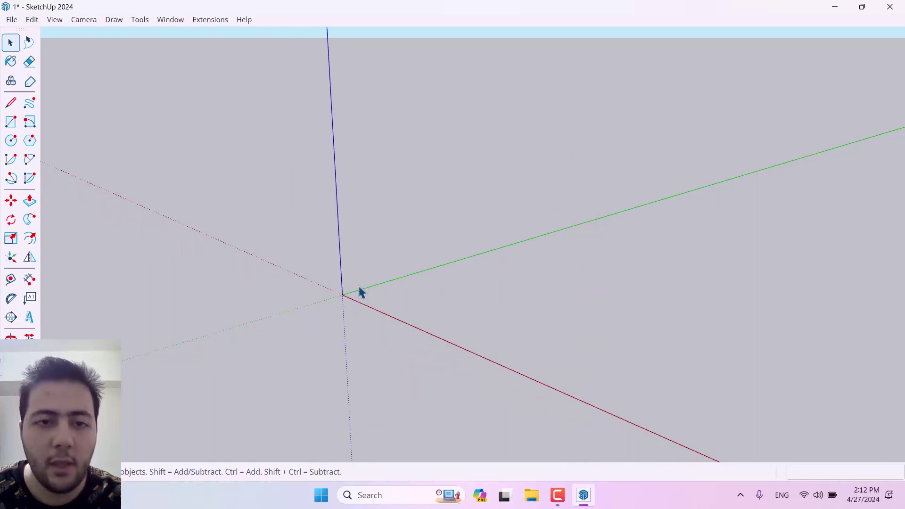
pyautogui.press('w')
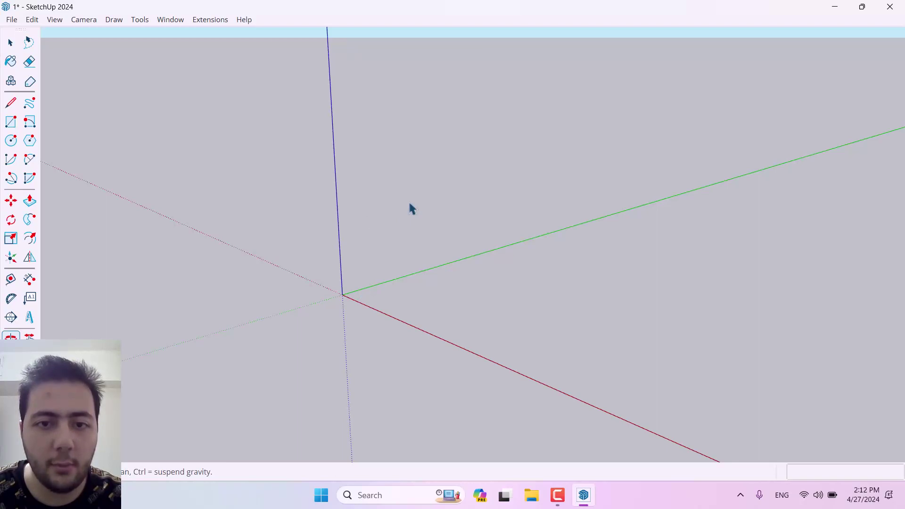
pyautogui.moveTo(410, 206); pyautogui.dragTo(422, 172, button='middle')
pyautogui.press('space')
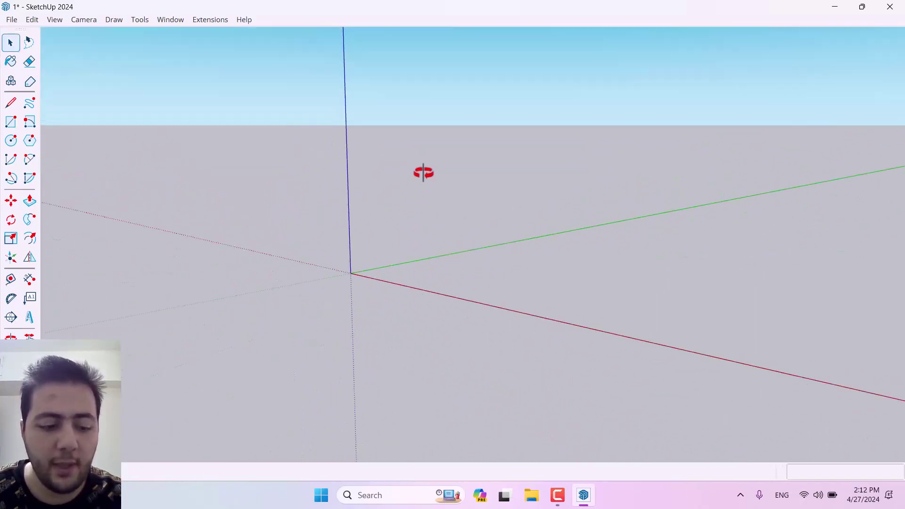
pyautogui.press('w')
pyautogui.moveTo(432, 176)
pyautogui.mouseDown()
pyautogui.moveTo(295, 182)
pyautogui.moveTo(630, 323)
pyautogui.moveTo(305, 269)
pyautogui.moveTo(465, 206)
pyautogui.moveTo(457, 239)
pyautogui.moveTo(420, 178)
pyautogui.mouseUp()
pyautogui.moveTo(420, 178); pyautogui.dragTo(509, 219, button='middle')
pyautogui.press('space')
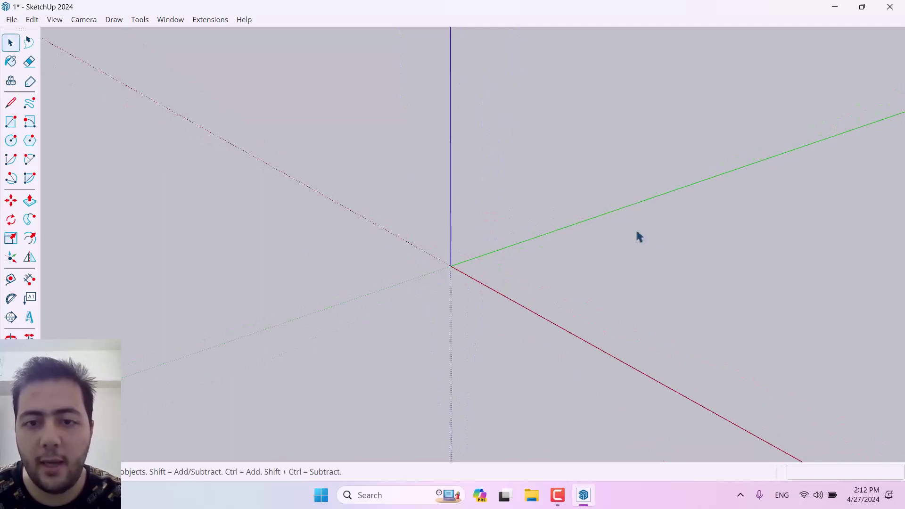
pyautogui.scroll(3, 491, 256)
pyautogui.scroll(-2, 489, 259)
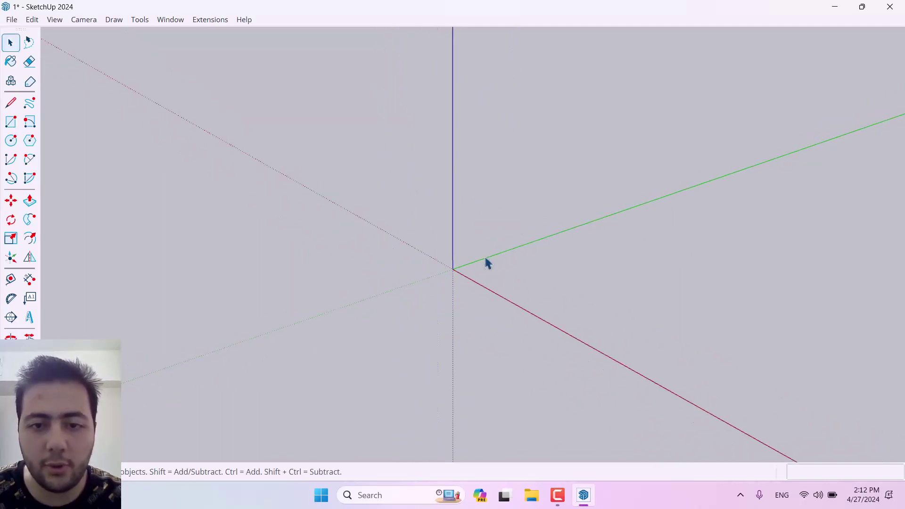
pyautogui.moveTo(485, 261); pyautogui.dragTo(443, 238, button='middle')
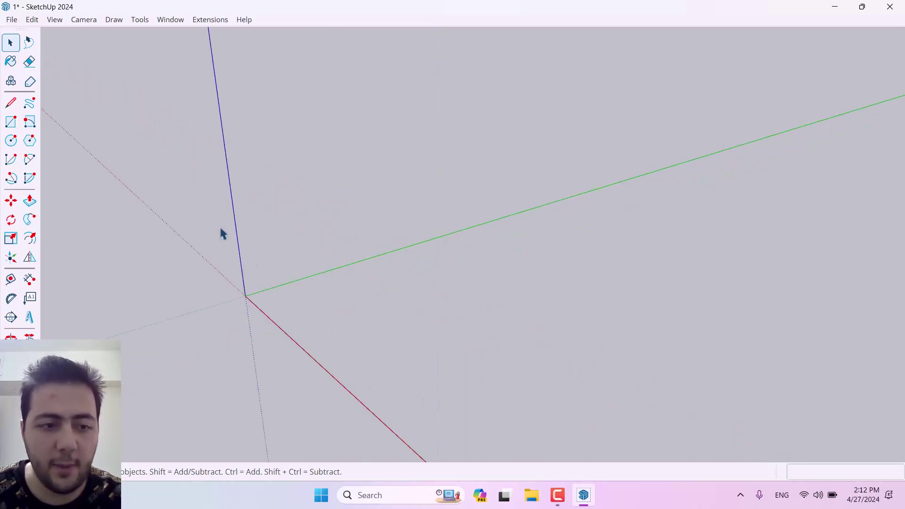
pyautogui.scroll(-2, 450, 266)
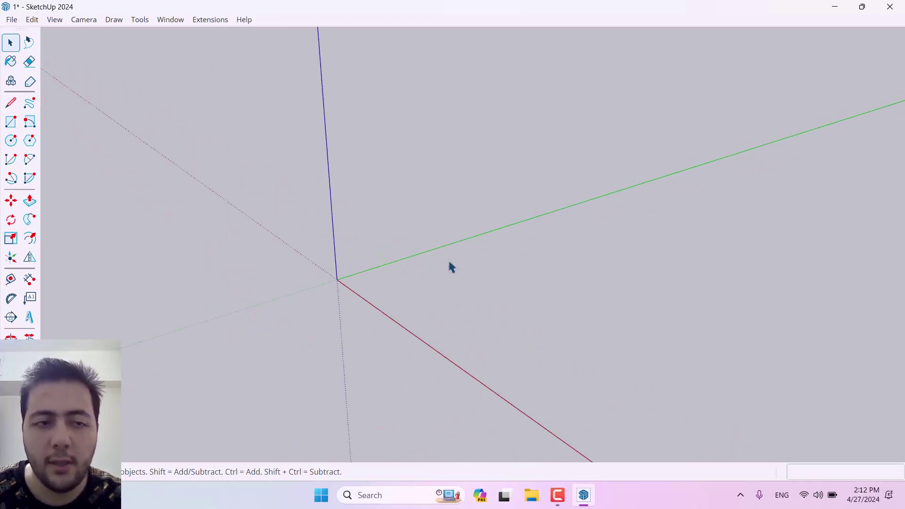
# - Draw a chain of three connected line segments between the green and red axes, ending with an upright segment
pyautogui.click(17, 100)
pyautogui.click(435, 291)
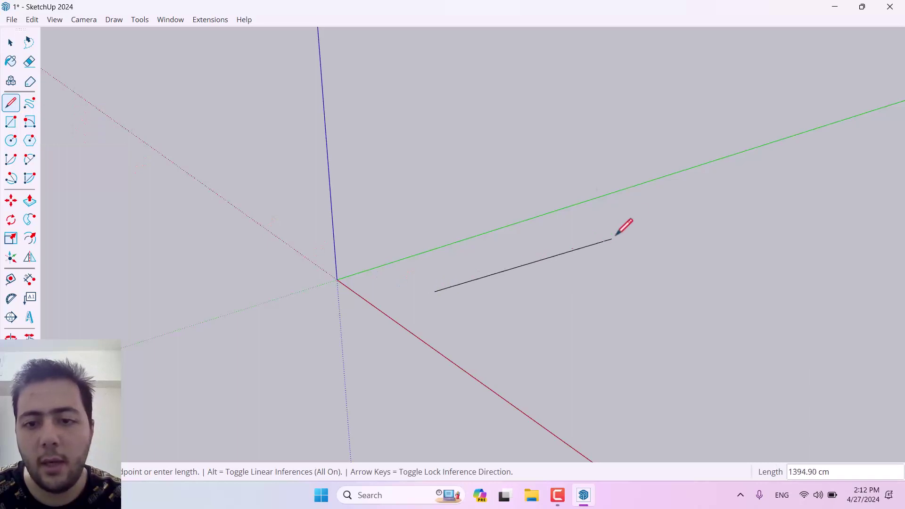
pyautogui.click(636, 219)
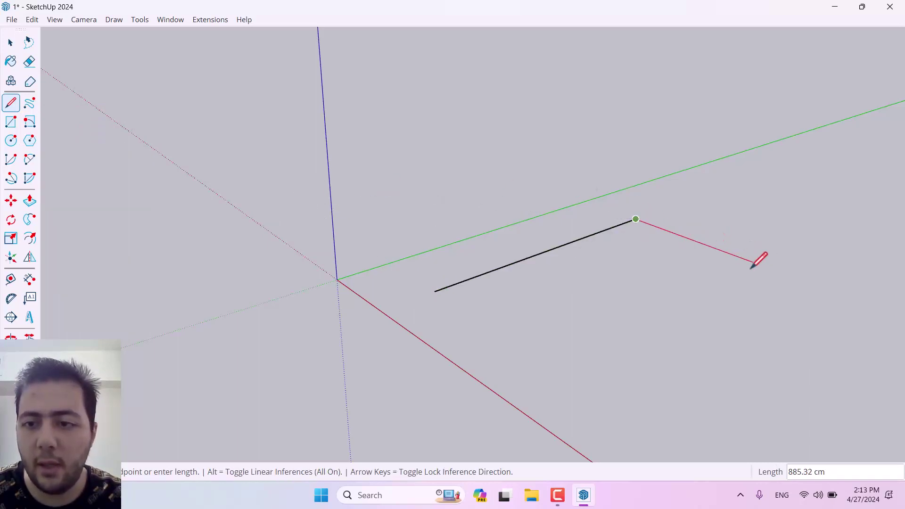
pyautogui.click(715, 248)
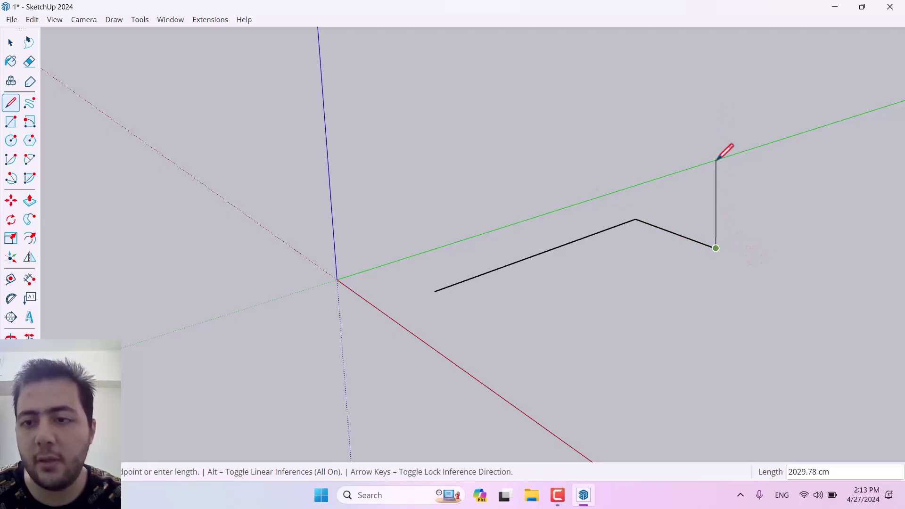
pyautogui.click(729, 168)
pyautogui.press('space')
# - Draw a separate 1000 cm line parallel to the green axis, between the segment chain and the red axis
pyautogui.moveTo(576, 222)
pyautogui.mouseDown(button='middle')
pyautogui.moveTo(404, 246)
pyautogui.moveTo(434, 242)
pyautogui.moveTo(582, 266)
pyautogui.moveTo(328, 301)
pyautogui.moveTo(602, 316)
pyautogui.moveTo(503, 242)
pyautogui.moveTo(501, 275)
pyautogui.mouseUp(button='middle')
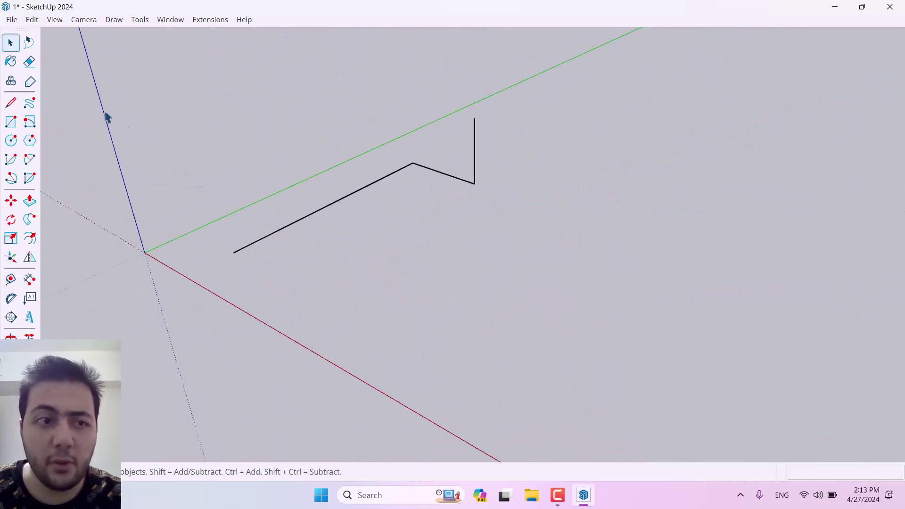
pyautogui.click(10, 103)
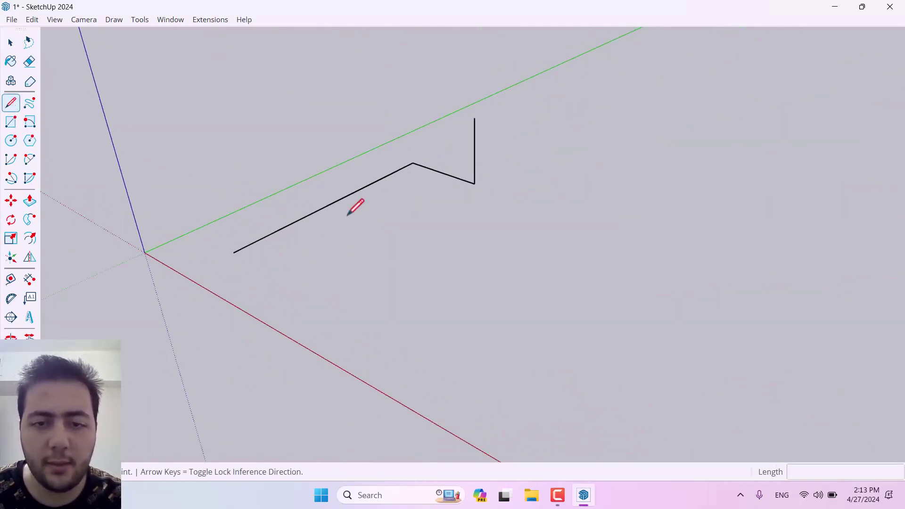
pyautogui.click(343, 294)
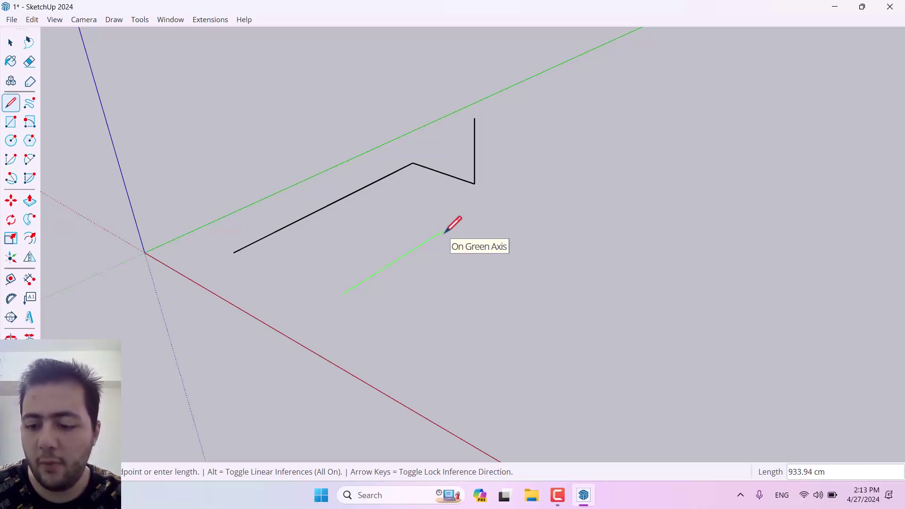
pyautogui.write('1000')
pyautogui.press('Return')
pyautogui.press('space')
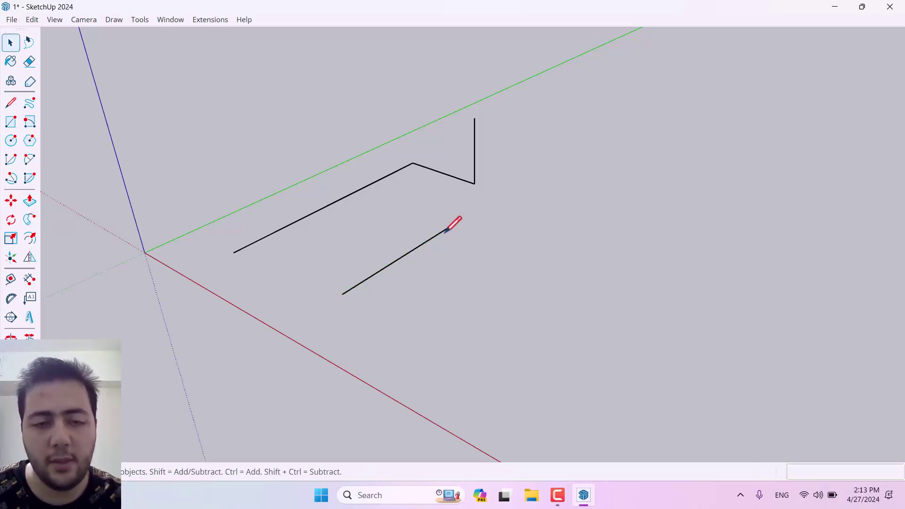
# - Draw a series of long overlapping freehand curves across the existing lines and the axes
pyautogui.scroll(1, 306, 241)
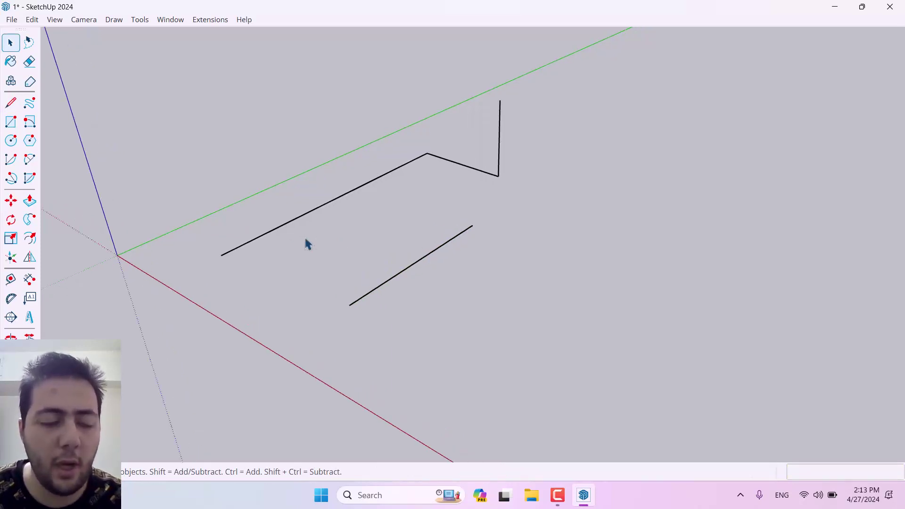
pyautogui.click(35, 106)
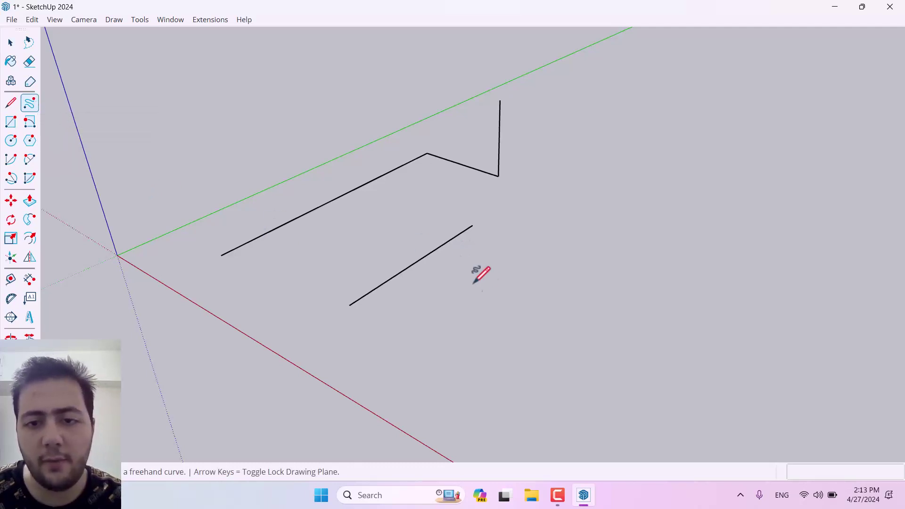
pyautogui.moveTo(497, 283)
pyautogui.mouseDown()
pyautogui.moveTo(664, 133)
pyautogui.moveTo(581, 364)
pyautogui.moveTo(230, 362)
pyautogui.mouseUp()
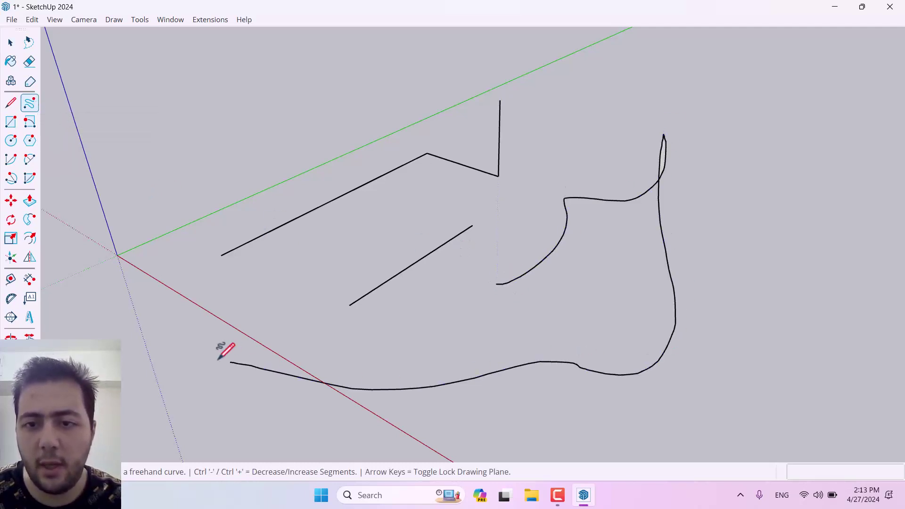
pyautogui.moveTo(249, 304)
pyautogui.mouseDown()
pyautogui.moveTo(505, 211)
pyautogui.moveTo(605, 200)
pyautogui.mouseUp()
pyautogui.moveTo(621, 57)
pyautogui.mouseDown()
pyautogui.moveTo(554, 233)
pyautogui.moveTo(236, 417)
pyautogui.mouseUp()
pyautogui.moveTo(132, 428)
pyautogui.mouseDown(button='middle')
pyautogui.moveTo(414, 153)
pyautogui.moveTo(669, 132)
pyautogui.mouseUp(button='middle')
pyautogui.moveTo(677, 125)
pyautogui.mouseDown()
pyautogui.moveTo(626, 176)
pyautogui.moveTo(184, 284)
pyautogui.mouseUp()
pyautogui.moveTo(360, 131)
pyautogui.mouseDown()
pyautogui.moveTo(534, 327)
pyautogui.moveTo(741, 391)
pyautogui.mouseUp()
pyautogui.scroll(1, 541, 239)
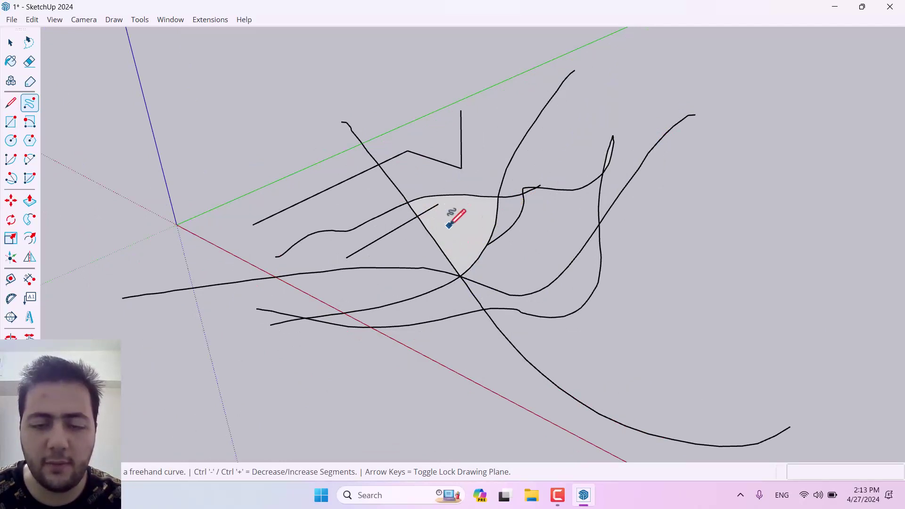
pyautogui.moveTo(574, 245); pyautogui.dragTo(716, 41)
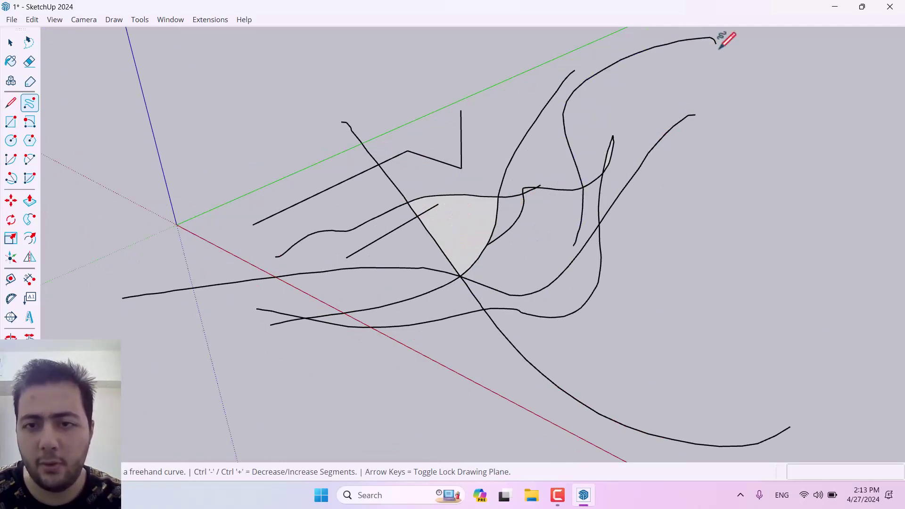
pyautogui.moveTo(613, 143)
pyautogui.mouseDown()
pyautogui.moveTo(614, 211)
pyautogui.moveTo(405, 250)
pyautogui.mouseUp()
pyautogui.moveTo(707, 162)
pyautogui.mouseDown()
pyautogui.moveTo(607, 338)
pyautogui.moveTo(621, 247)
pyautogui.mouseUp()
pyautogui.moveTo(265, 194); pyautogui.dragTo(513, 111)
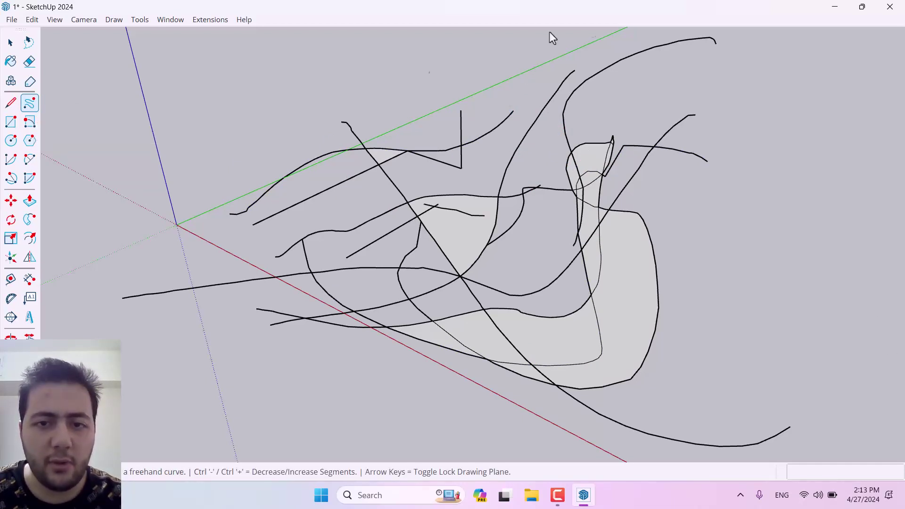
pyautogui.press('space')
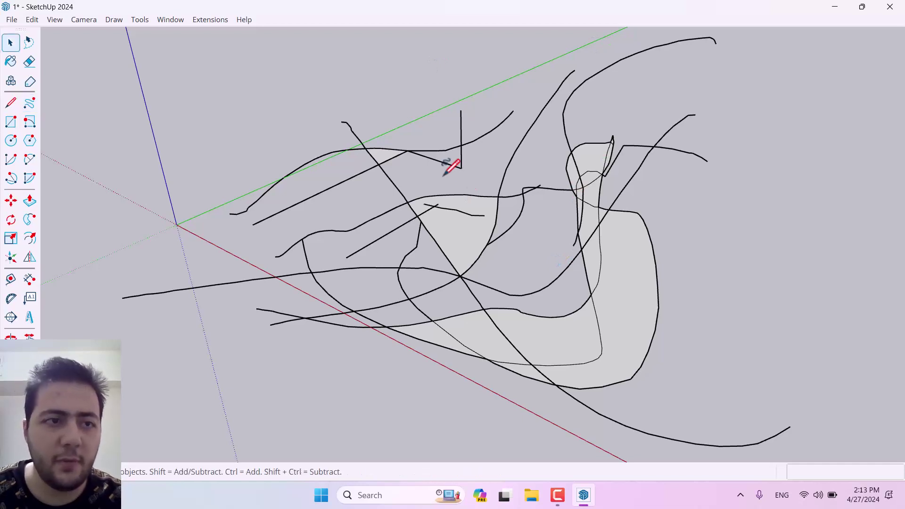
# - Erase several of the overlapping freehand curves and line segments with the Eraser through the middle of the drawing
pyautogui.click(29, 61)
pyautogui.click(624, 64)
pyautogui.click(561, 84)
pyautogui.moveTo(534, 85)
pyautogui.mouseDown()
pyautogui.moveTo(501, 102)
pyautogui.moveTo(511, 146)
pyautogui.moveTo(441, 135)
pyautogui.moveTo(439, 167)
pyautogui.moveTo(416, 192)
pyautogui.moveTo(455, 327)
pyautogui.moveTo(391, 374)
pyautogui.mouseUp()
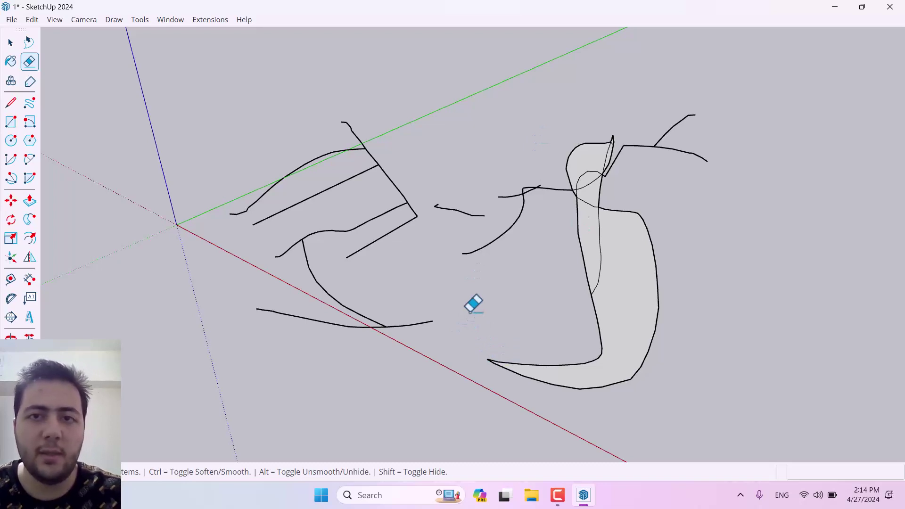
# - Select all the remaining lines, curves and faces in the model and delete them
pyautogui.press('space')
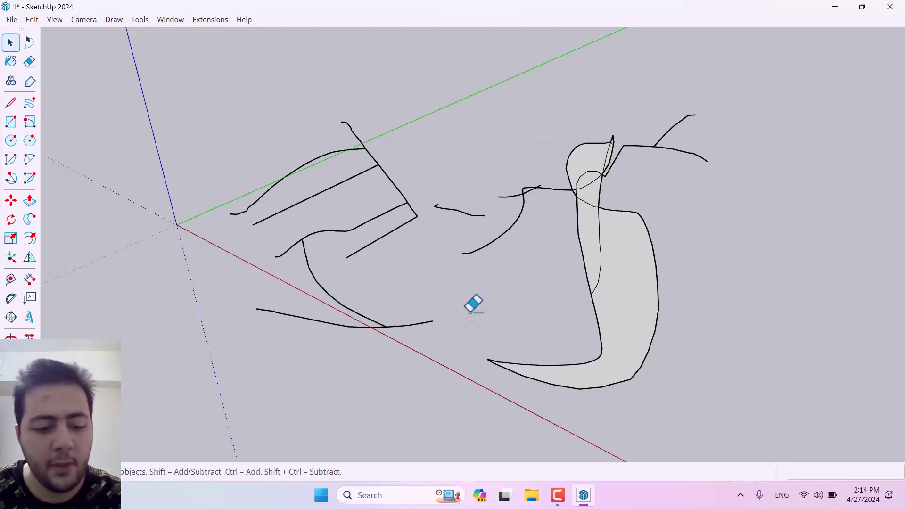
pyautogui.hotkey('ctrl', 'a')
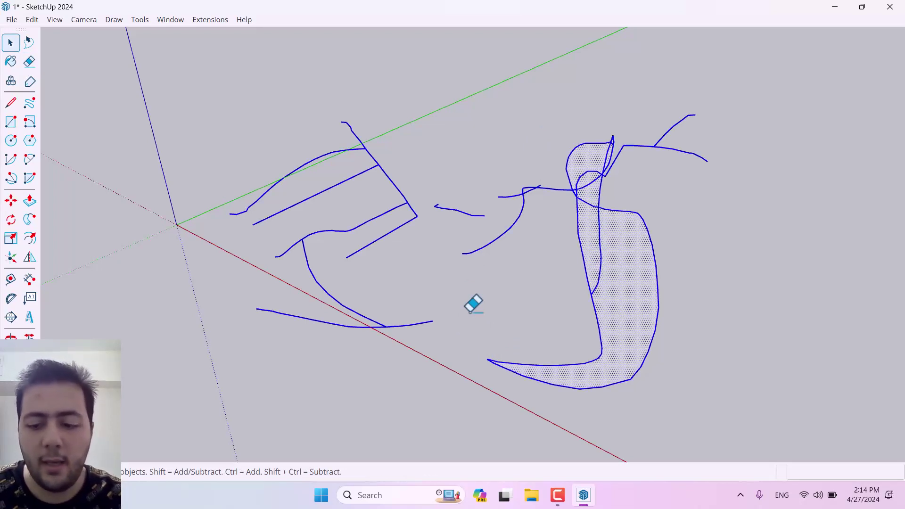
pyautogui.press('Delete')
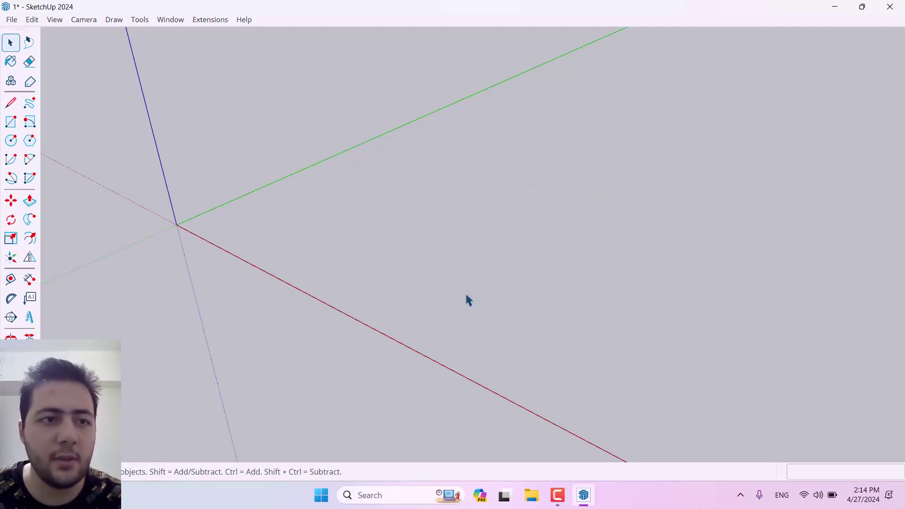
# - Draw a trial 50 × 50 cm square on the ground plane from the origin and undo it
pyautogui.moveTo(226, 220); pyautogui.dragTo(163, 268, button='middle')
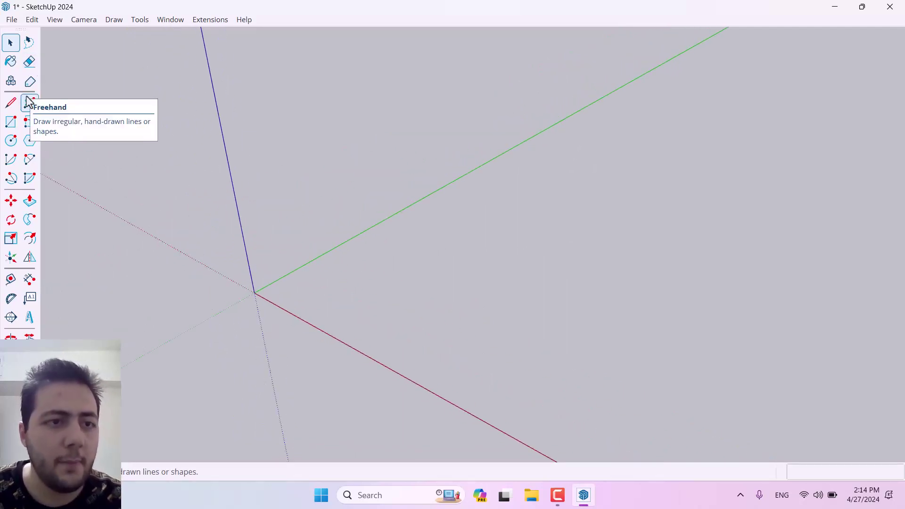
pyautogui.click(15, 125)
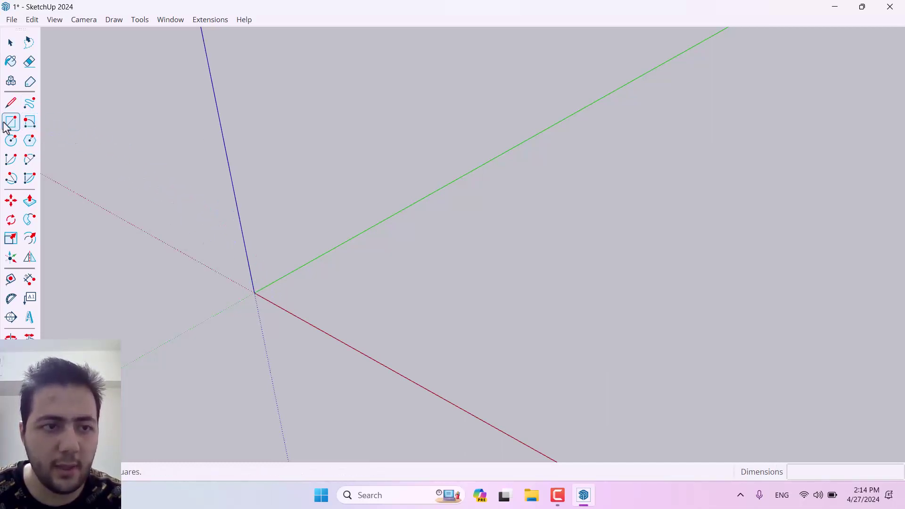
pyautogui.click(255, 292)
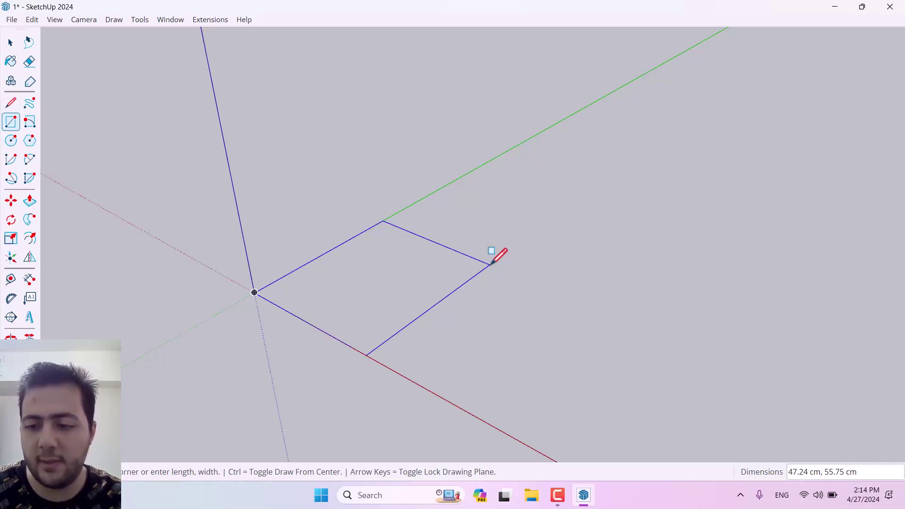
pyautogui.write('50,50')
pyautogui.press('Return')
pyautogui.press('space')
pyautogui.moveTo(497, 272); pyautogui.dragTo(429, 287, button='middle')
pyautogui.scroll(5, 428, 287)
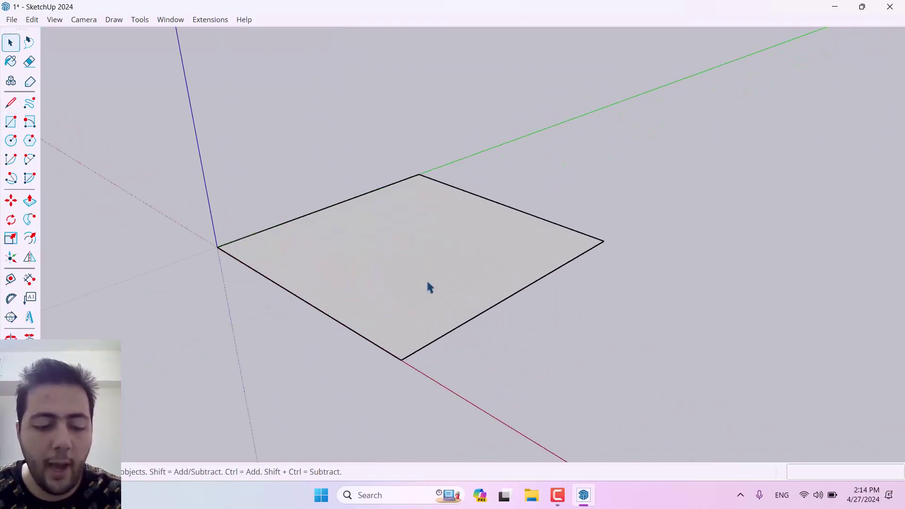
pyautogui.hotkey('ctrl', 'z')
# - Draw a 50 × 50 cm square on the ground plane with one corner at the origin
pyautogui.click(11, 122)
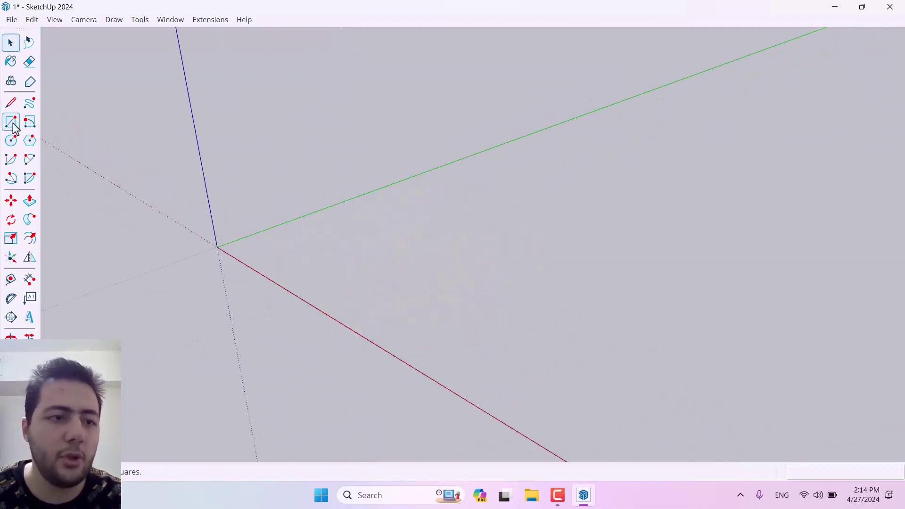
pyautogui.click(12, 124)
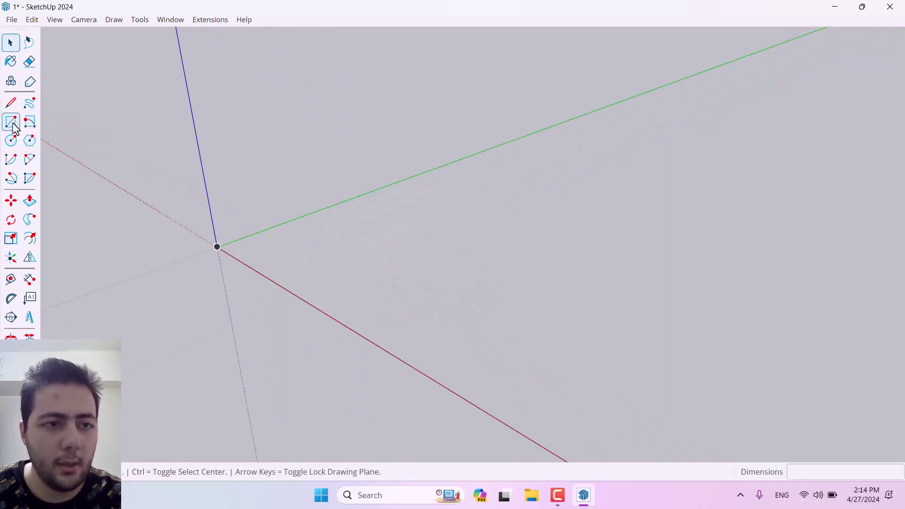
pyautogui.click(216, 246)
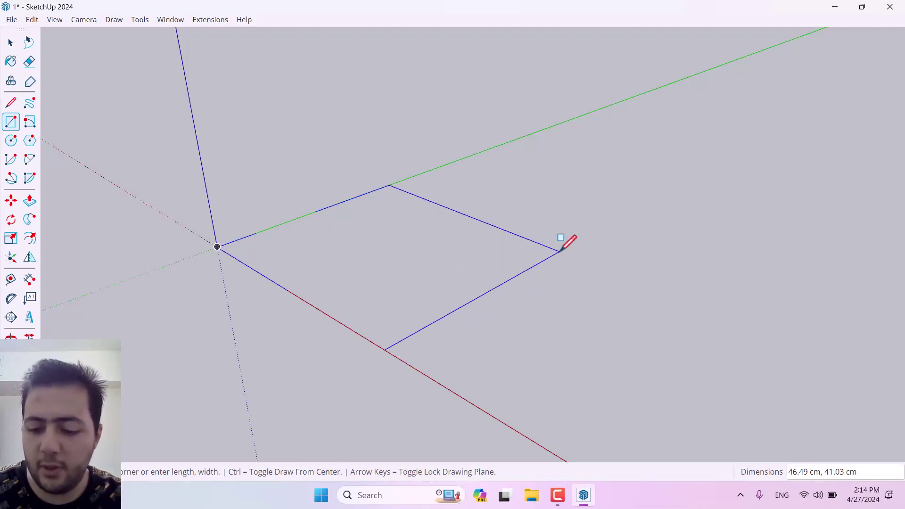
pyautogui.write('50')
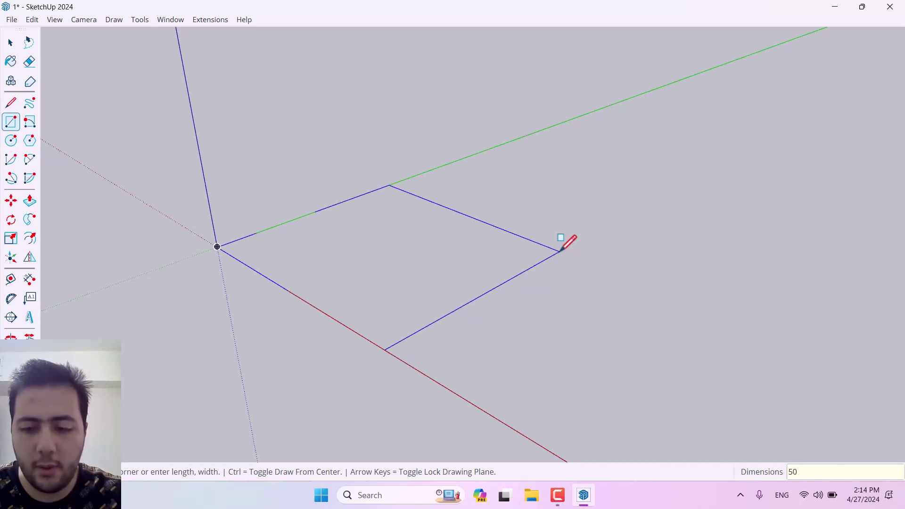
pyautogui.write(', 50')
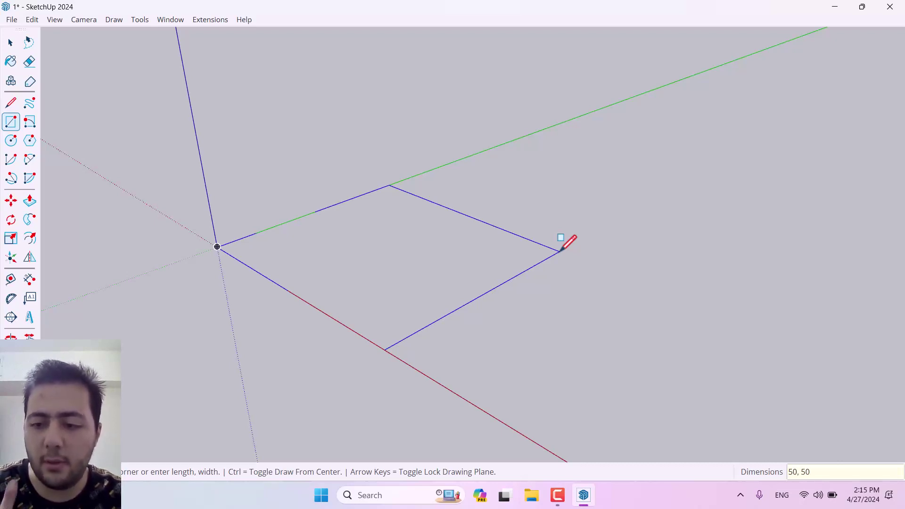
pyautogui.press('Return')
pyautogui.press('space')
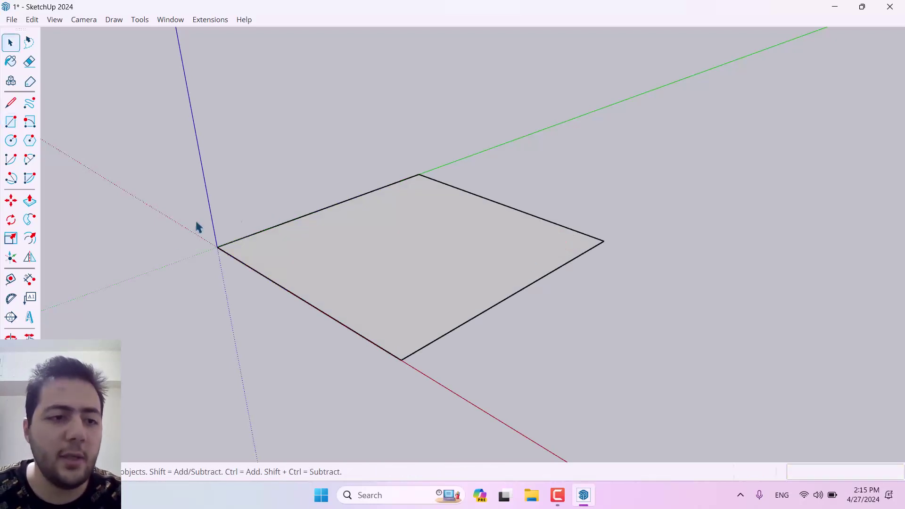
# - Push/Pull the square face upward 100 cm into a tall box
pyautogui.scroll(-2, 338, 273)
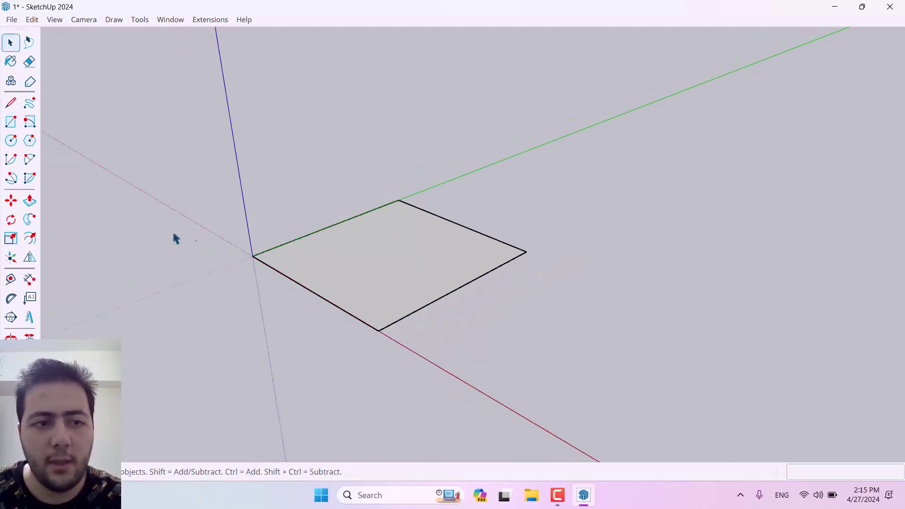
pyautogui.click(30, 203)
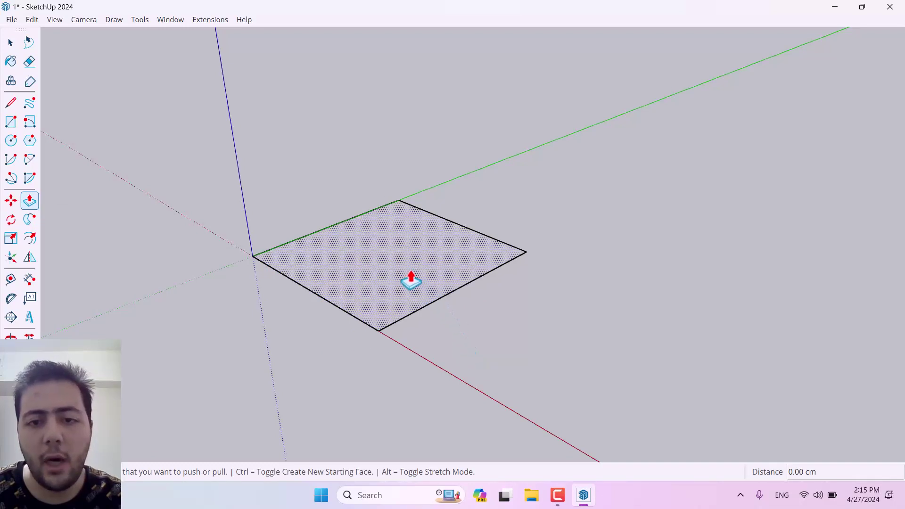
pyautogui.click(379, 270)
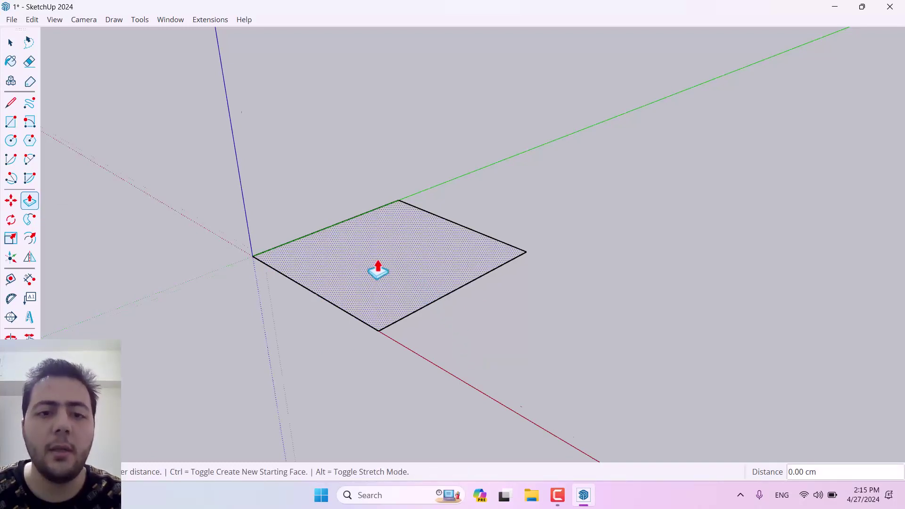
pyautogui.scroll(-2, 377, 268)
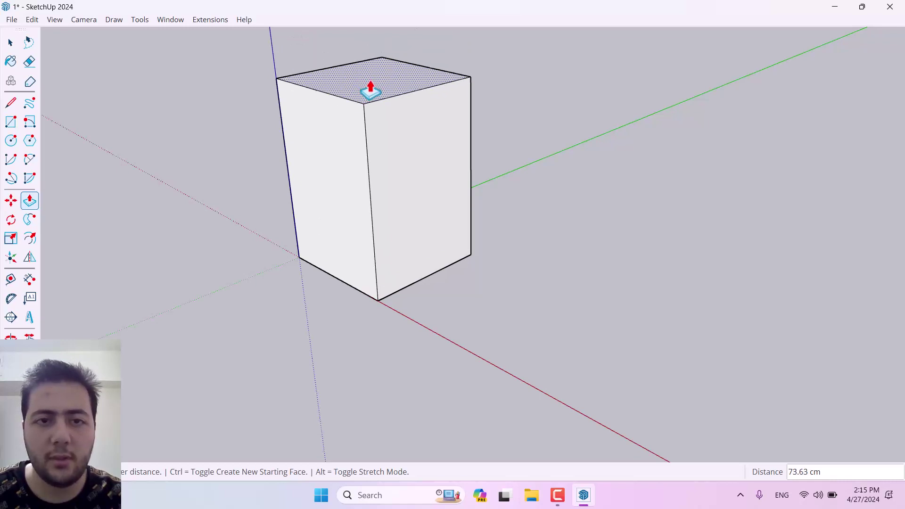
pyautogui.write('10')
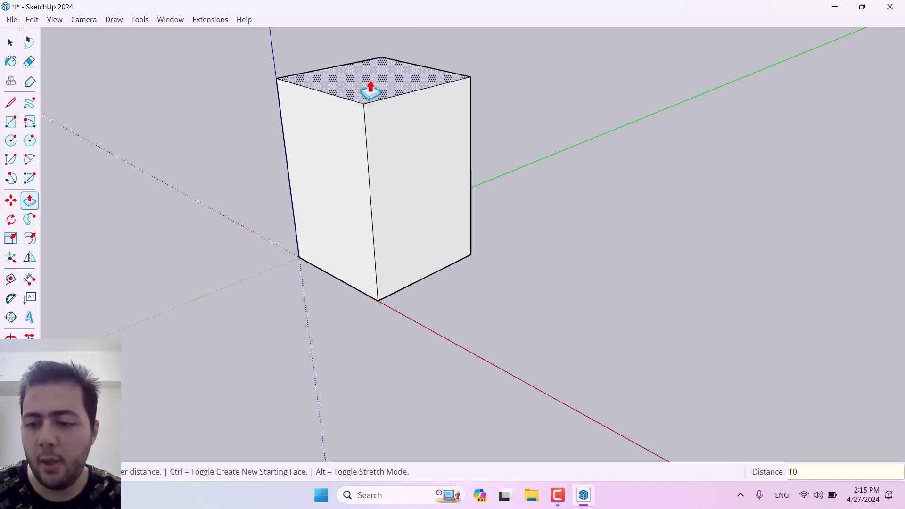
pyautogui.write('0')
pyautogui.press('Return')
pyautogui.press('space')
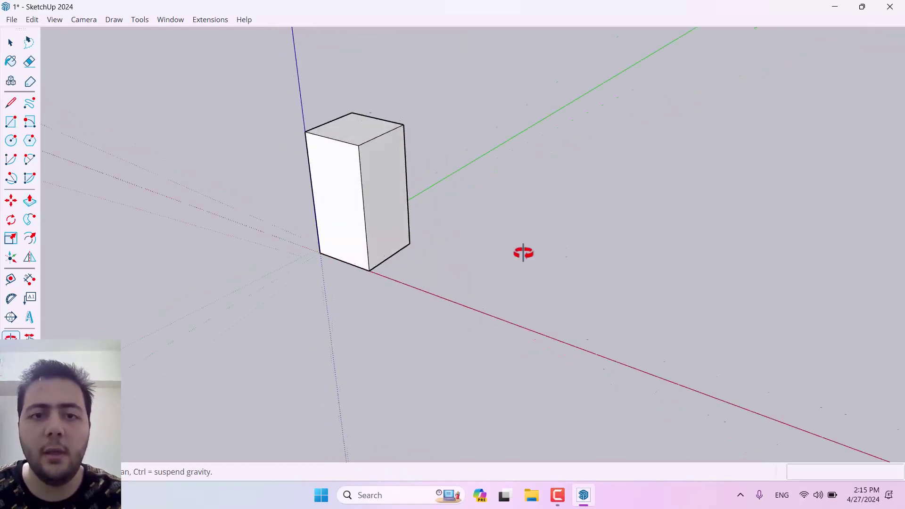
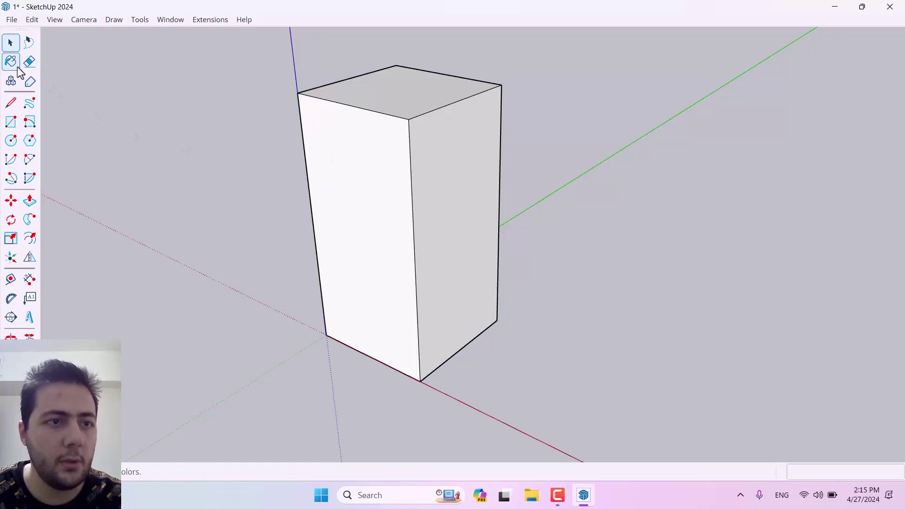
# - Paint the box's top and the side crossing the red axis with Color A06, and the side along the red axis with Color B04
pyautogui.click(17, 67)
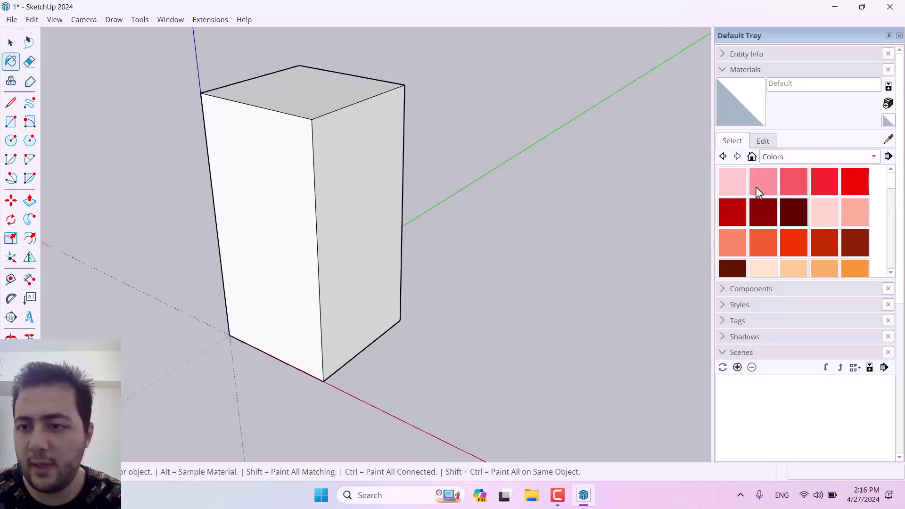
pyautogui.click(738, 221)
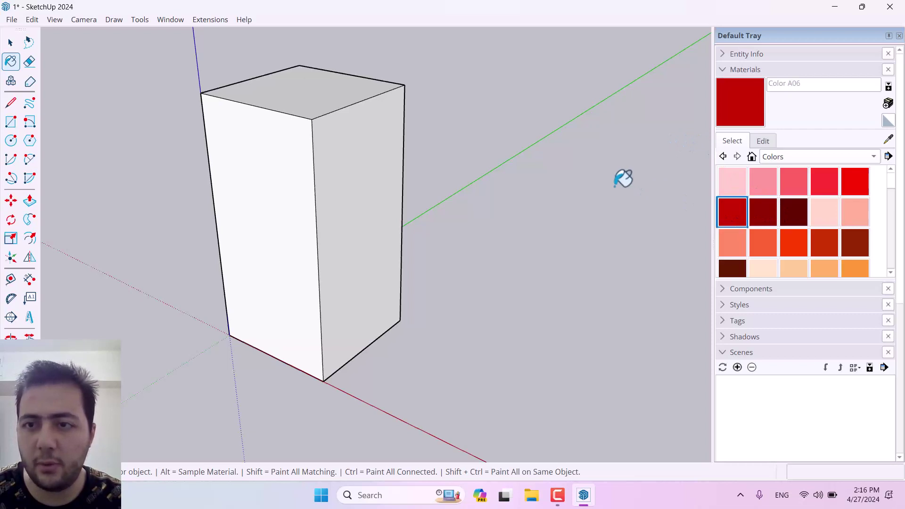
pyautogui.click(363, 164)
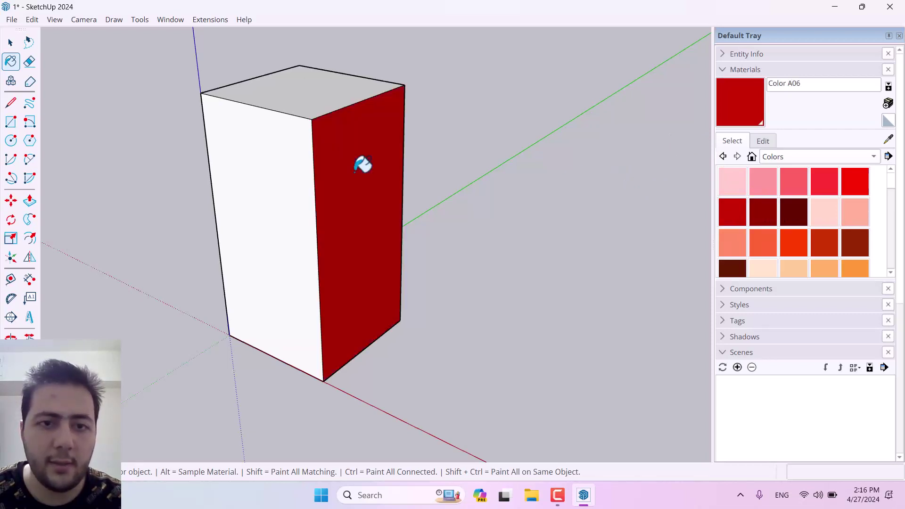
pyautogui.click(307, 91)
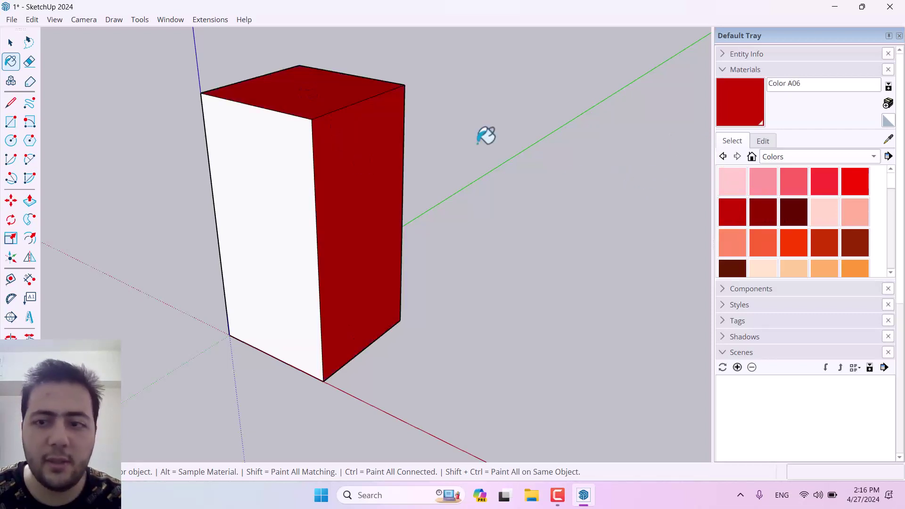
pyautogui.click(770, 247)
pyautogui.click(313, 216)
# - Paint the box's side face along the green axis with the yellow Color D04
pyautogui.moveTo(313, 217)
pyautogui.mouseDown(button='middle')
pyautogui.moveTo(380, 208)
pyautogui.moveTo(357, 187)
pyautogui.mouseUp(button='middle')
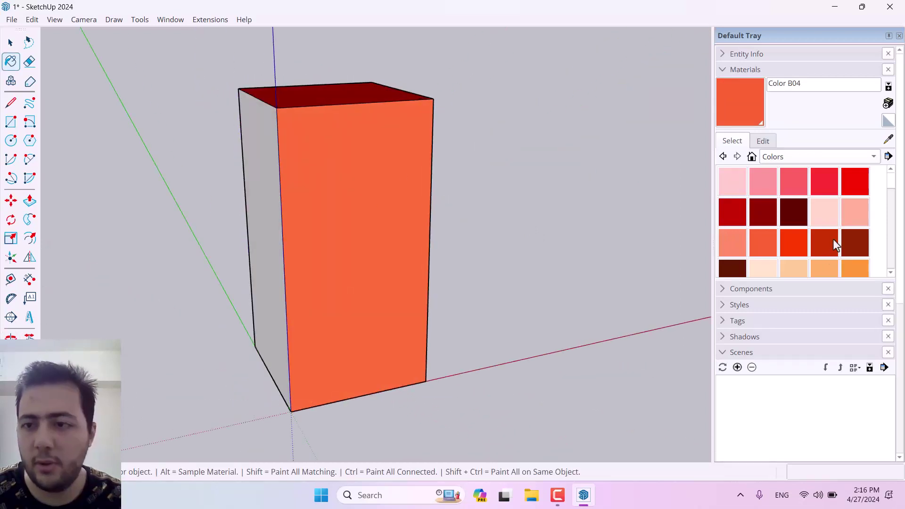
pyautogui.scroll(-3, 833, 239)
pyautogui.click(804, 236)
pyautogui.click(265, 193)
# - Paint the remaining white side face, opposite the red axis, with the blue Color I04
pyautogui.moveTo(281, 200); pyautogui.dragTo(358, 203, button='middle')
pyautogui.scroll(1, 796, 205)
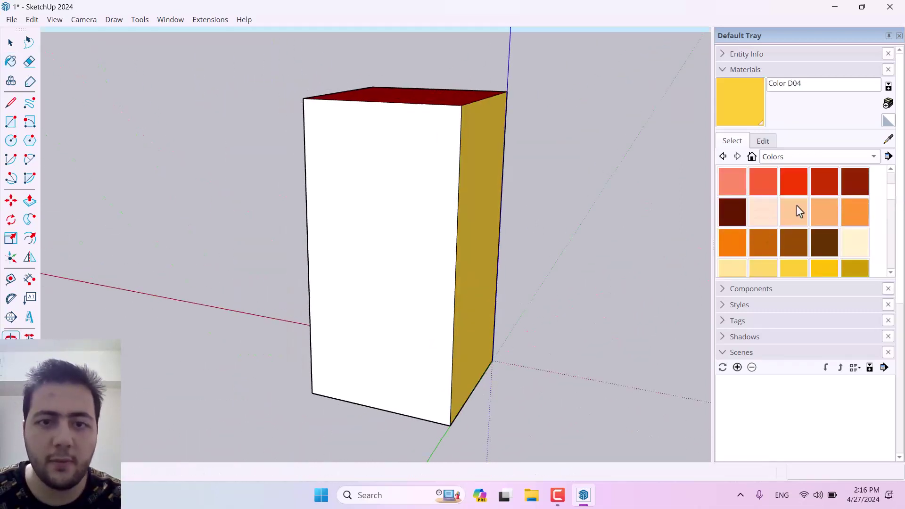
pyautogui.scroll(-6, 807, 220)
pyautogui.click(794, 242)
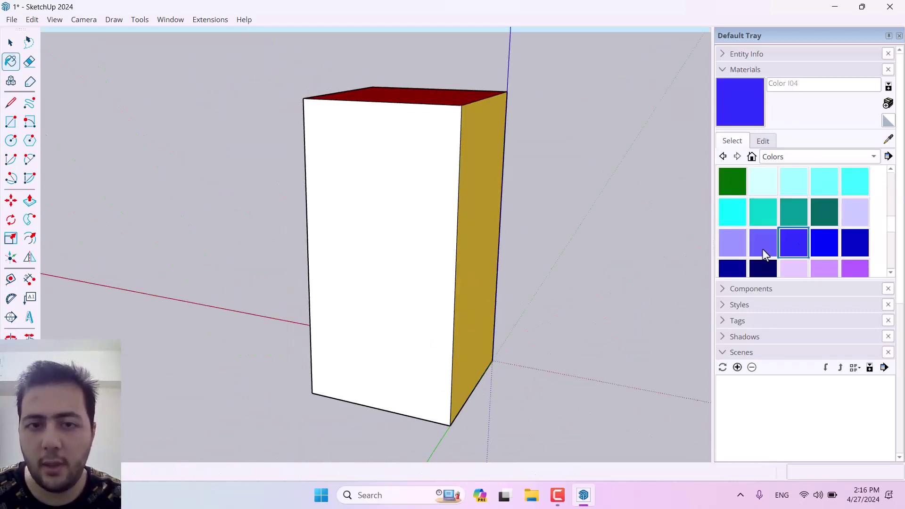
pyautogui.click(450, 225)
# - Paint the box's top face with Color I04 and the dark red side face with the light pink Color L01
pyautogui.moveTo(233, 126); pyautogui.dragTo(480, 247, button='middle')
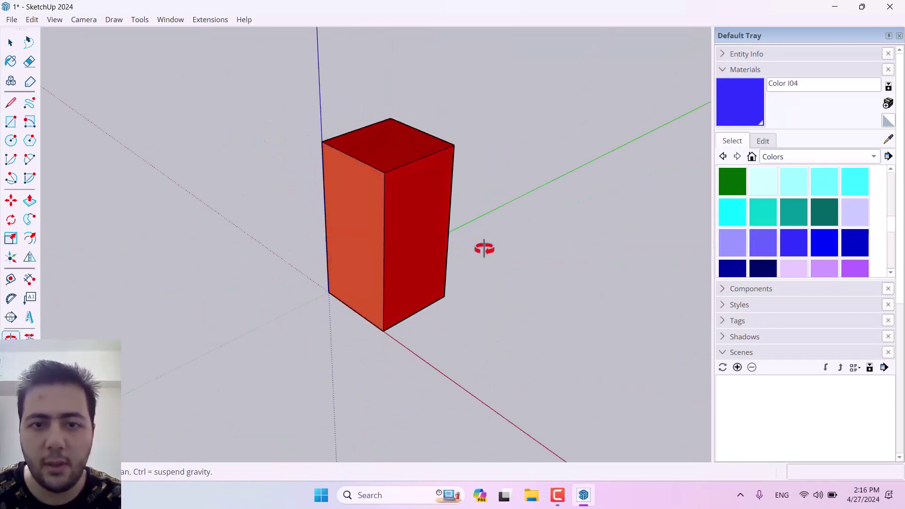
pyautogui.click(404, 141)
pyautogui.scroll(-3, 805, 237)
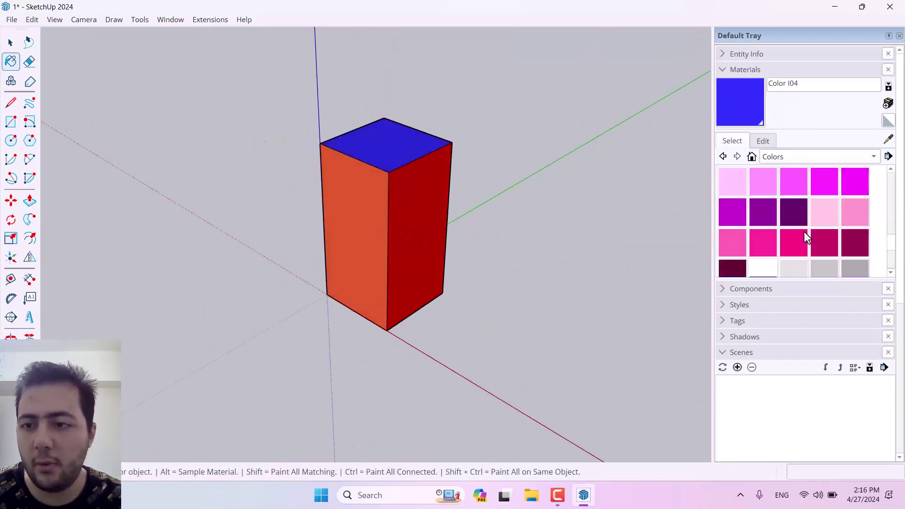
pyautogui.click(817, 222)
pyautogui.click(415, 207)
pyautogui.moveTo(461, 273)
pyautogui.mouseDown(button='middle')
pyautogui.moveTo(273, 242)
pyautogui.moveTo(396, 192)
pyautogui.mouseUp(button='middle')
pyautogui.scroll(2, 396, 192)
pyautogui.press('space')
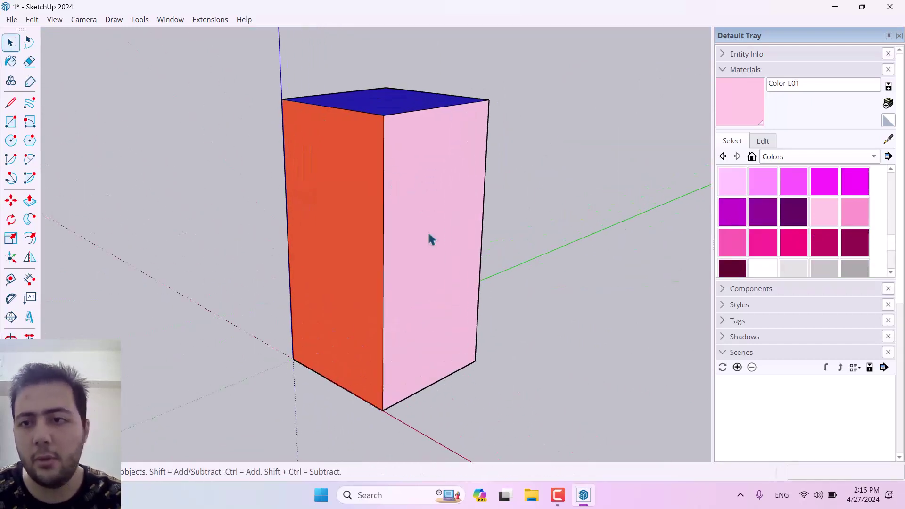
# - Paint the orange side face with Color K02 and repaint it with the deep pink Color L06
pyautogui.click(761, 190)
pyautogui.click(359, 147)
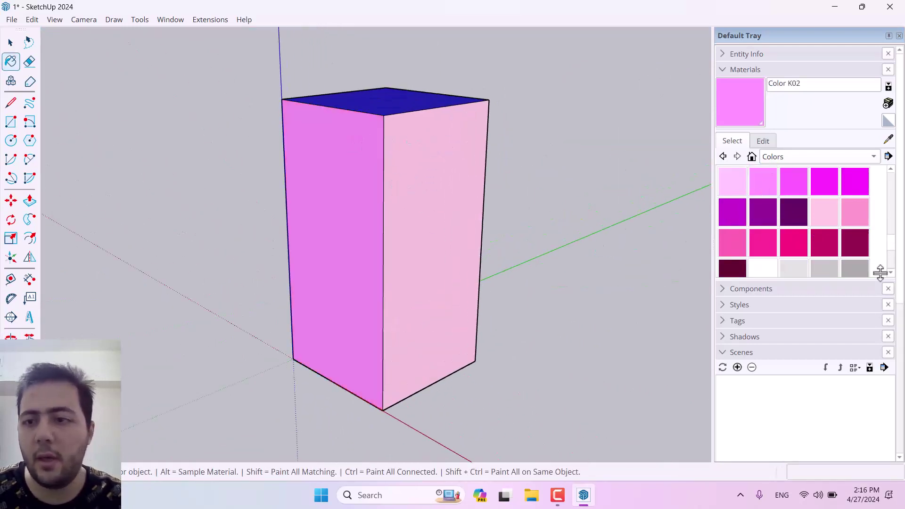
pyautogui.click(821, 246)
pyautogui.click(373, 203)
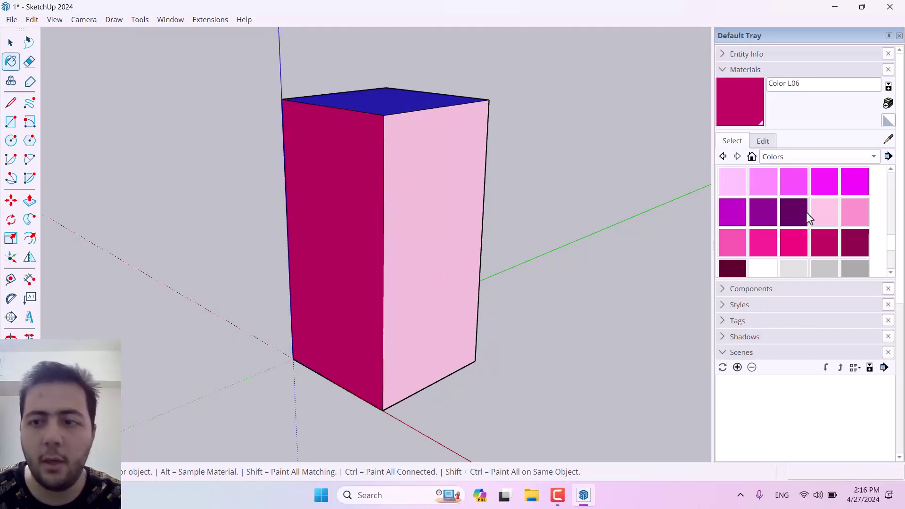
# - Repaint the box's top face with the dark magenta Color L11
pyautogui.click(849, 244)
pyautogui.click(388, 123)
pyautogui.moveTo(386, 117)
pyautogui.mouseDown(button='middle')
pyautogui.moveTo(364, 362)
pyautogui.moveTo(431, 330)
pyautogui.mouseUp(button='middle')
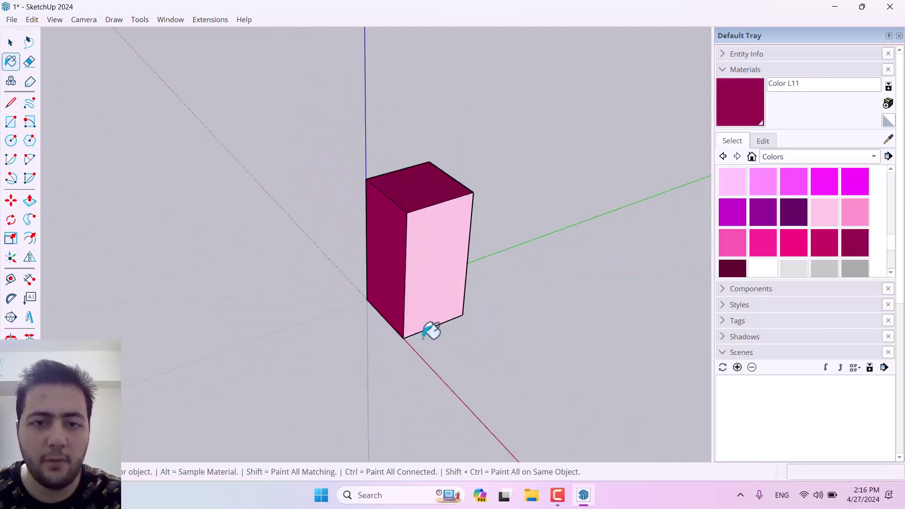
pyautogui.press('space')
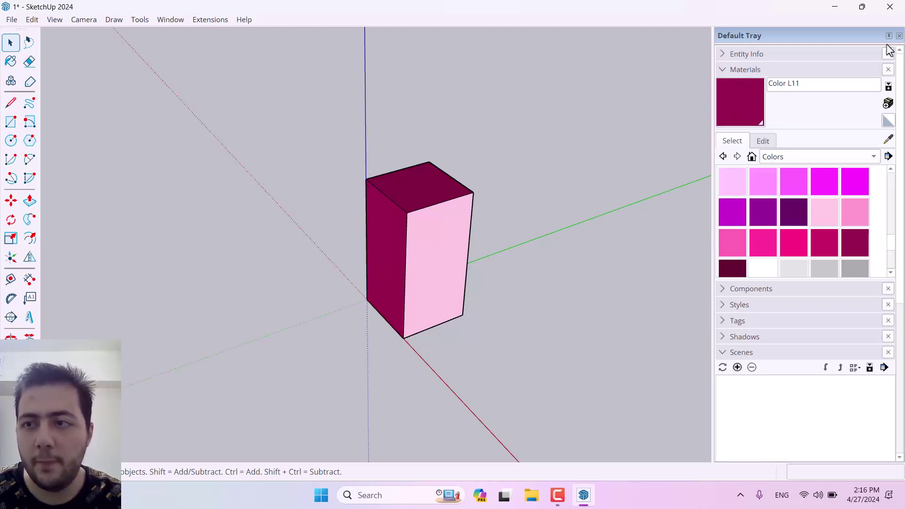
# - Close the Default Tray to clear the view of the painted box
pyautogui.click(899, 36)
pyautogui.moveTo(654, 242); pyautogui.dragTo(589, 234, button='middle')
pyautogui.moveTo(224, 196); pyautogui.dragTo(541, 135, button='middle')
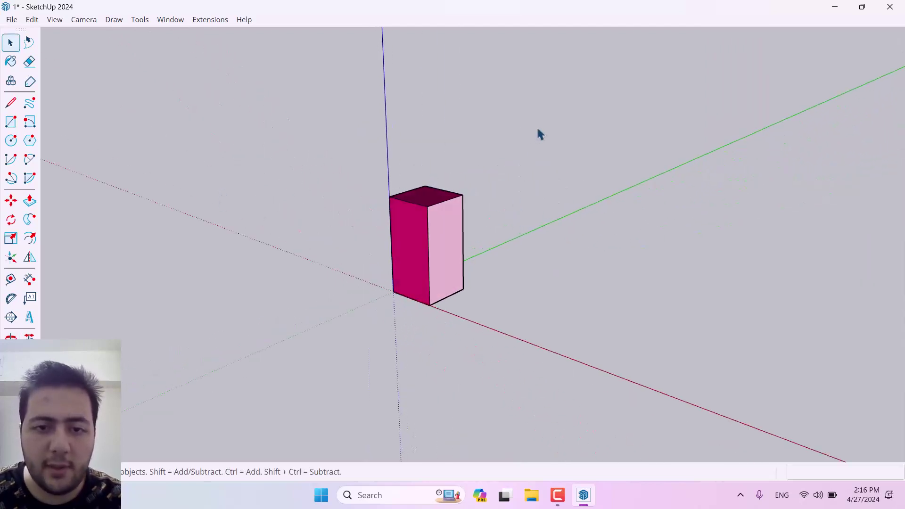
# - Select the whole painted box and make it a group
pyautogui.moveTo(541, 134); pyautogui.dragTo(261, 390)
pyautogui.scroll(3, 441, 267)
pyautogui.rightClick(369, 180)
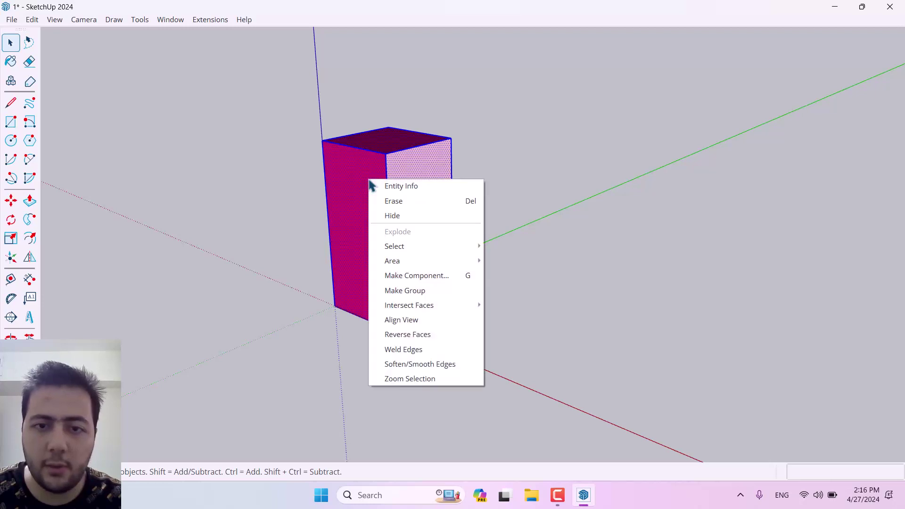
pyautogui.click(440, 291)
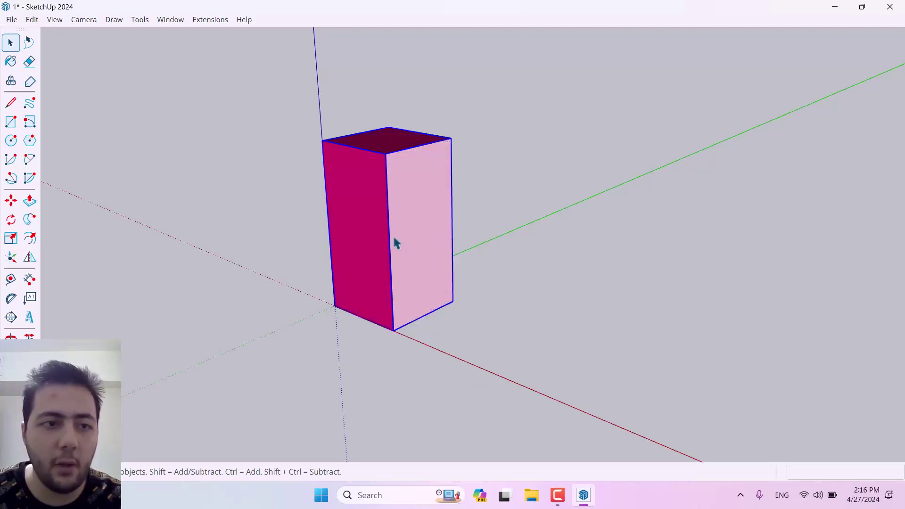
# - Move the grouped box along the green axis and rotate it by about 81.5 degrees
pyautogui.click(11, 201)
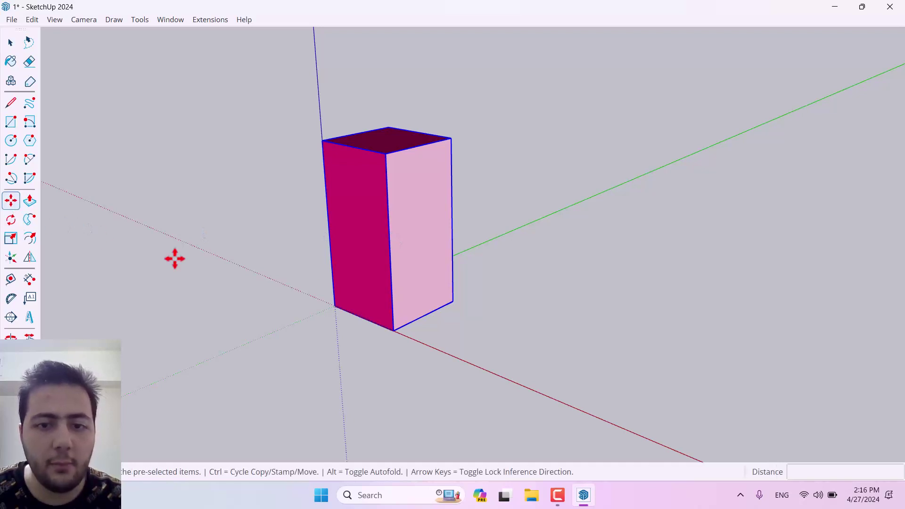
pyautogui.click(443, 330)
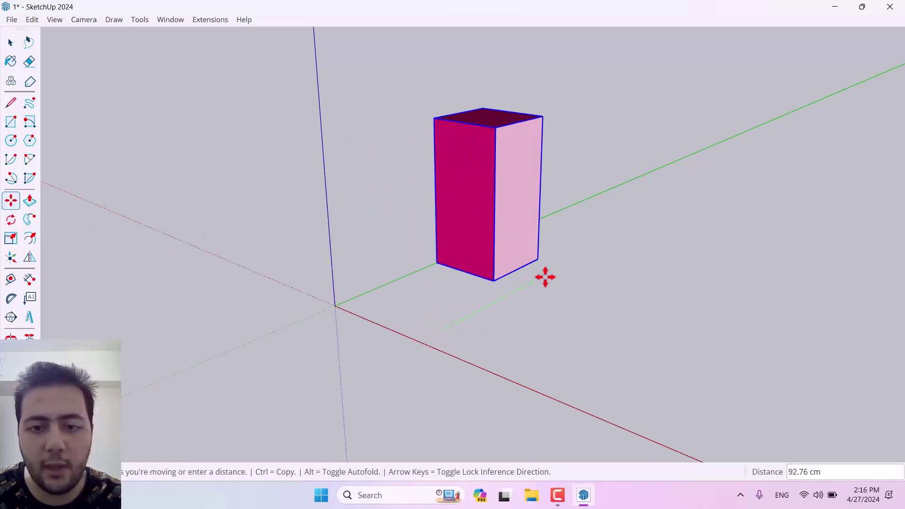
pyautogui.click(563, 261)
pyautogui.click(11, 220)
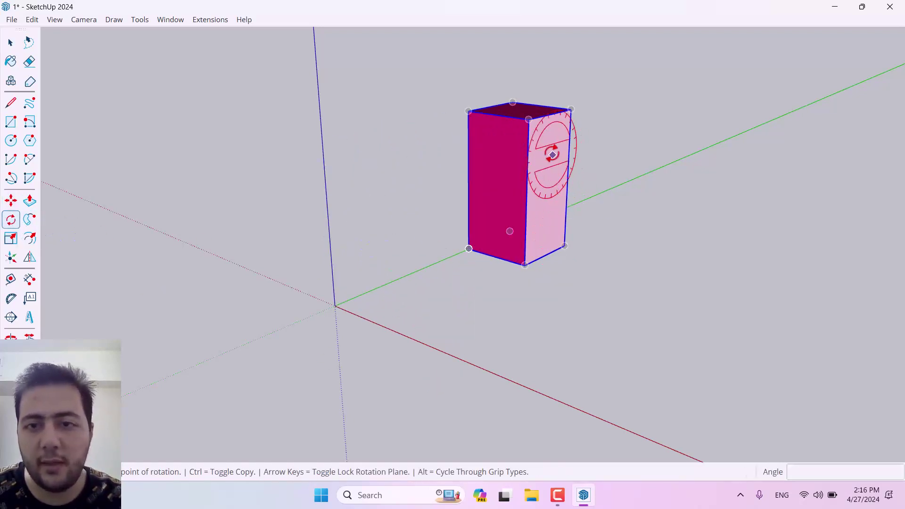
pyautogui.click(544, 208)
pyautogui.click(597, 159)
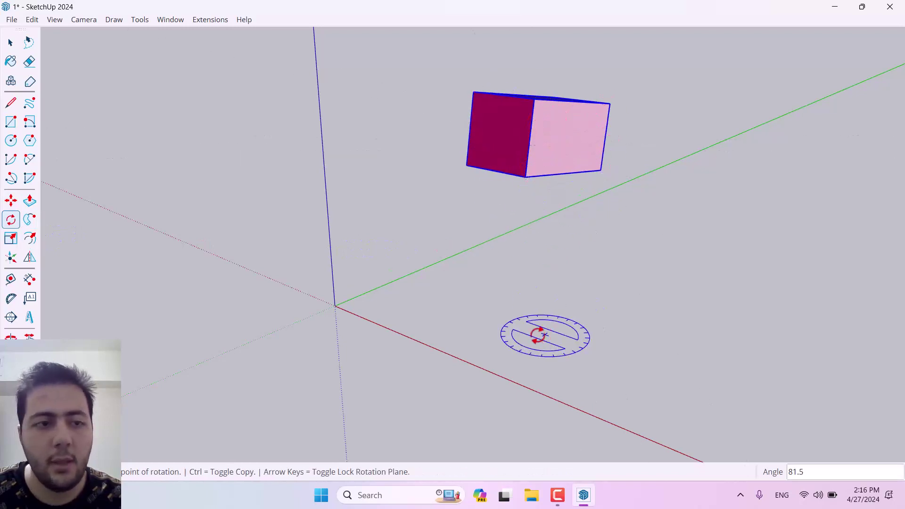
# - Scale the grouped box longer along the red axis, and scale it again from its lower front corner
pyautogui.click(14, 240)
pyautogui.click(568, 138)
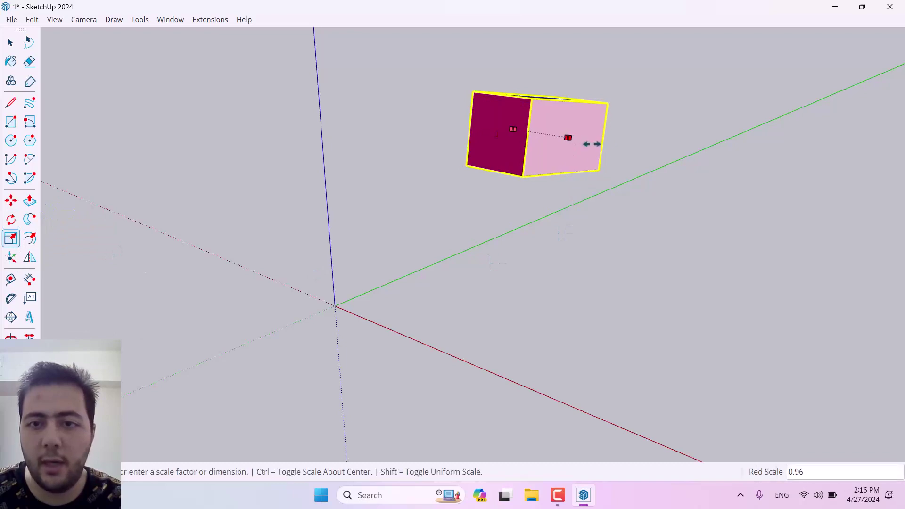
pyautogui.click(729, 184)
pyautogui.moveTo(730, 184); pyautogui.dragTo(292, 264, button='middle')
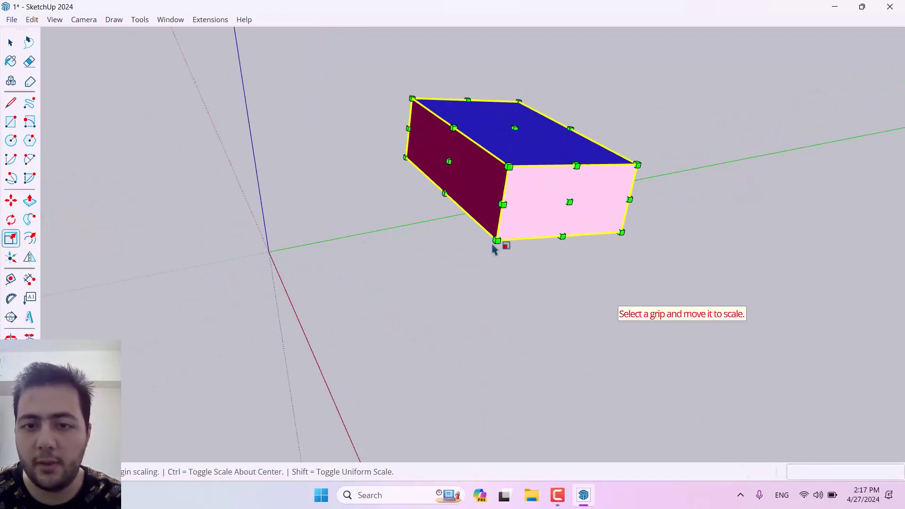
pyautogui.click(494, 255)
pyautogui.click(348, 332)
# - Delete the grouped painted box from the model
pyautogui.moveTo(348, 332); pyautogui.dragTo(373, 213, button='middle')
pyautogui.press('space')
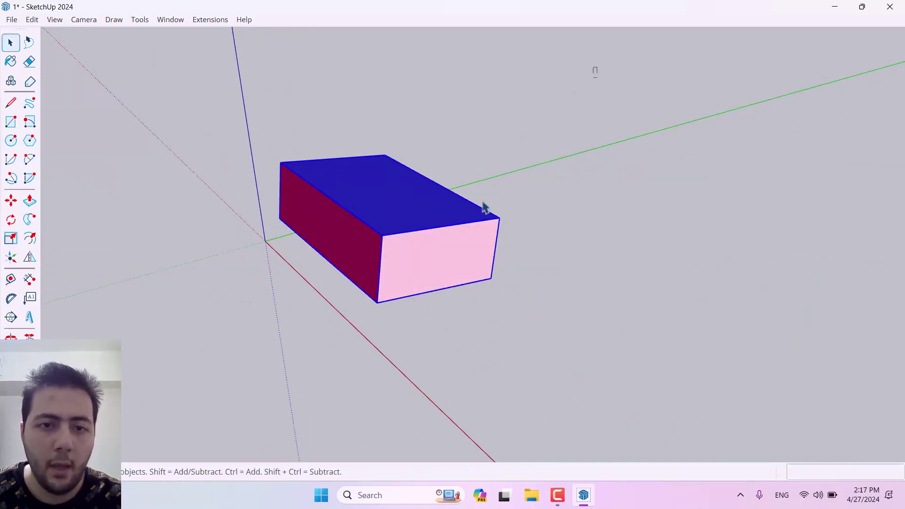
pyautogui.press('Delete')
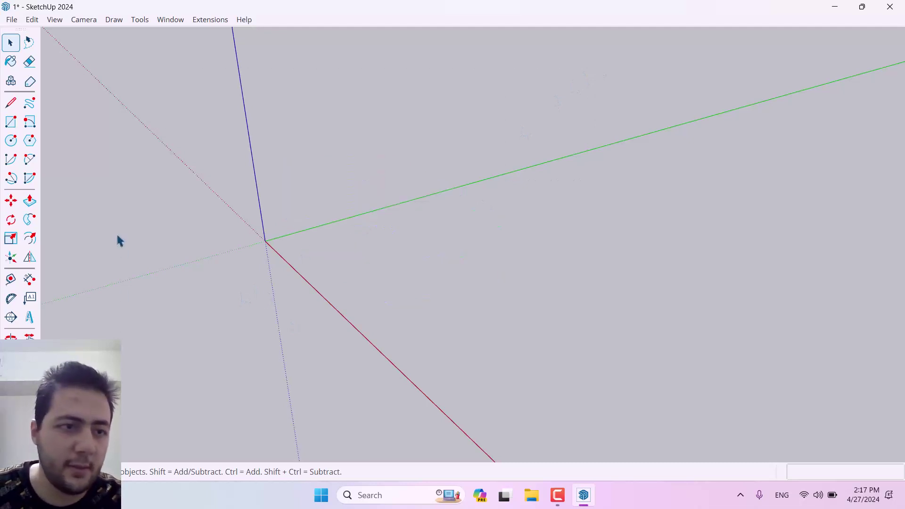
# - Draw a 100 by 60 cm rectangle on the ground plane, starting at the origin
pyautogui.click(10, 121)
pyautogui.scroll(2, 127, 187)
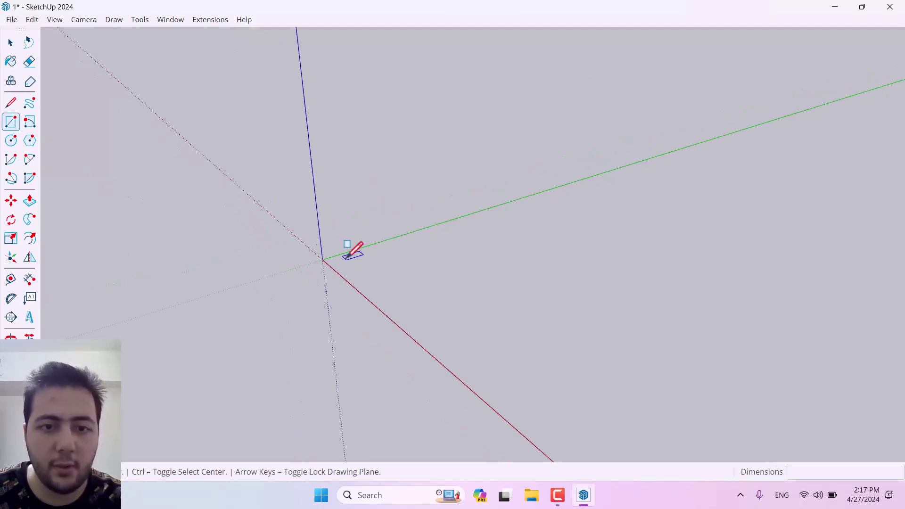
pyautogui.click(322, 259)
pyautogui.write('100, 60')
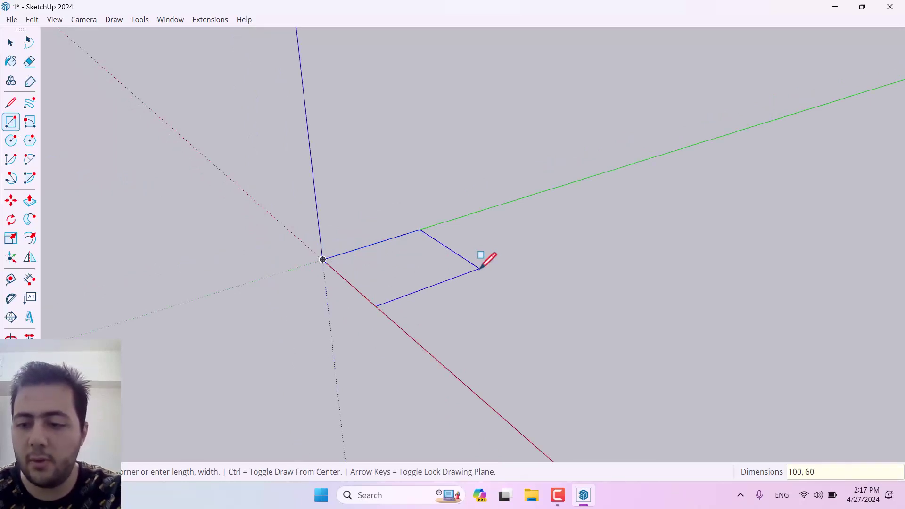
pyautogui.press('Return')
pyautogui.press('space')
# - Push/Pull the rectangle upward 60 cm to form a box
pyautogui.scroll(4, 326, 279)
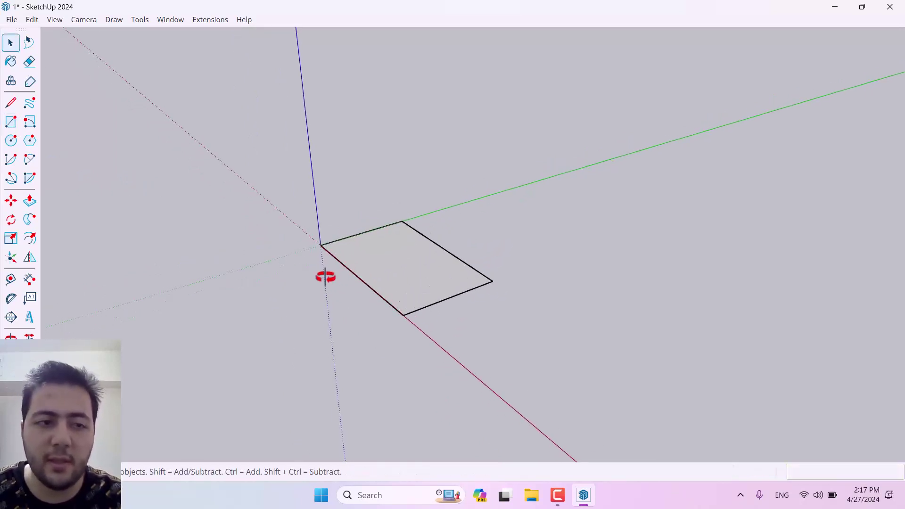
pyautogui.click(29, 201)
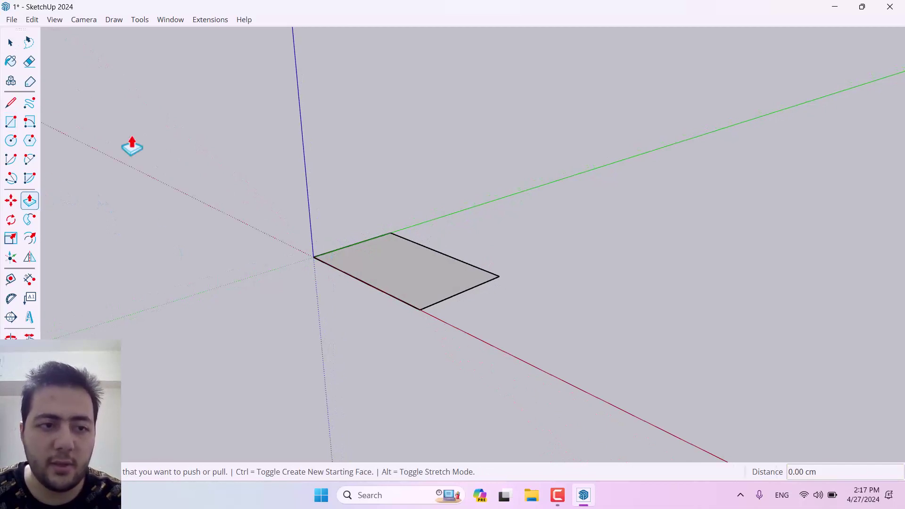
pyautogui.click(383, 274)
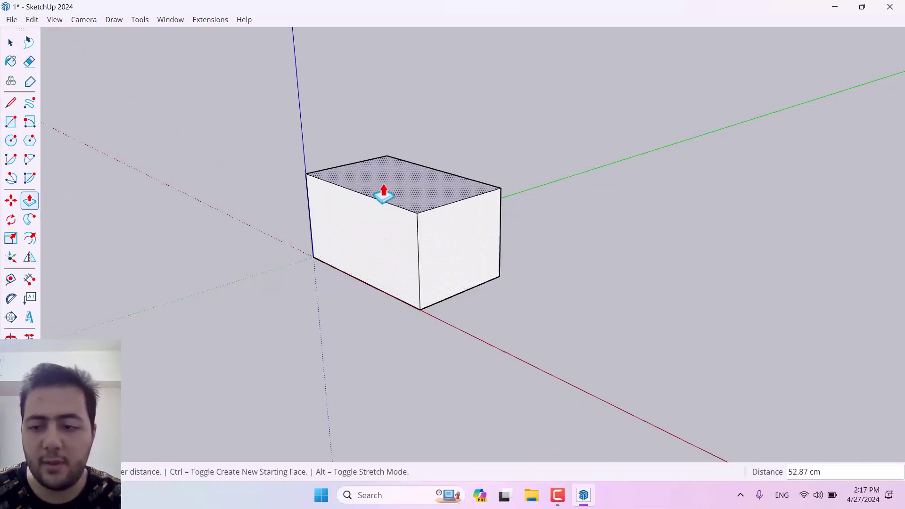
pyautogui.write('60')
pyautogui.press('Return')
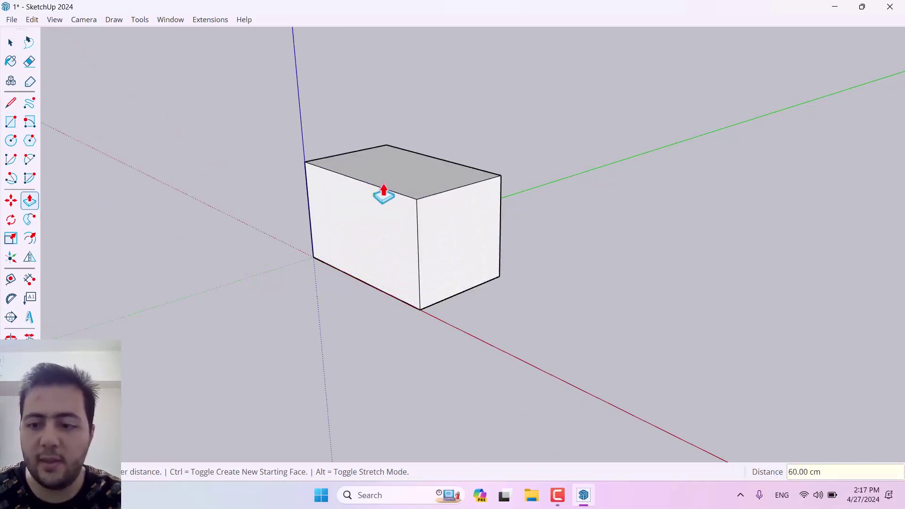
pyautogui.press('space')
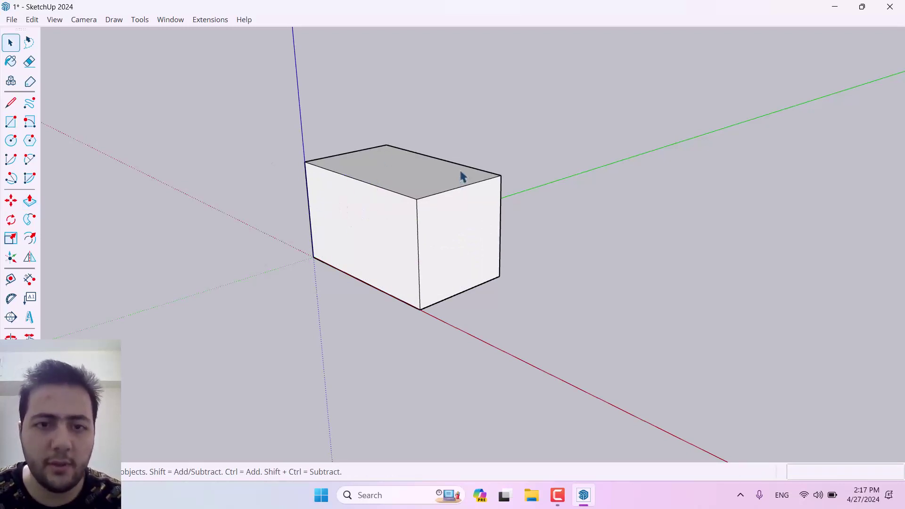
# - Draw a circle with a radius of about 14.6 cm on the upper part of the box's long front face
pyautogui.scroll(3, 461, 172)
pyautogui.scroll(-3, 462, 175)
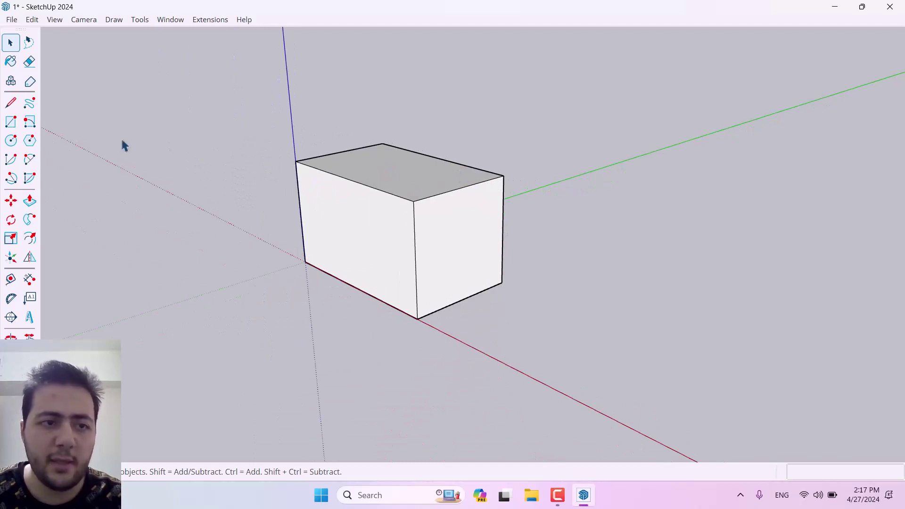
pyautogui.click(11, 140)
pyautogui.moveTo(219, 195); pyautogui.dragTo(266, 259, button='middle')
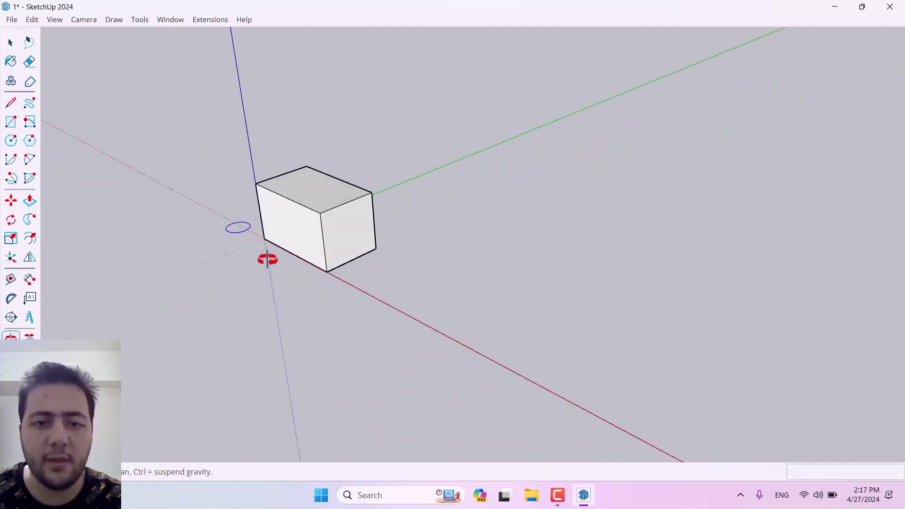
pyautogui.scroll(3, 443, 255)
pyautogui.scroll(3, 276, 205)
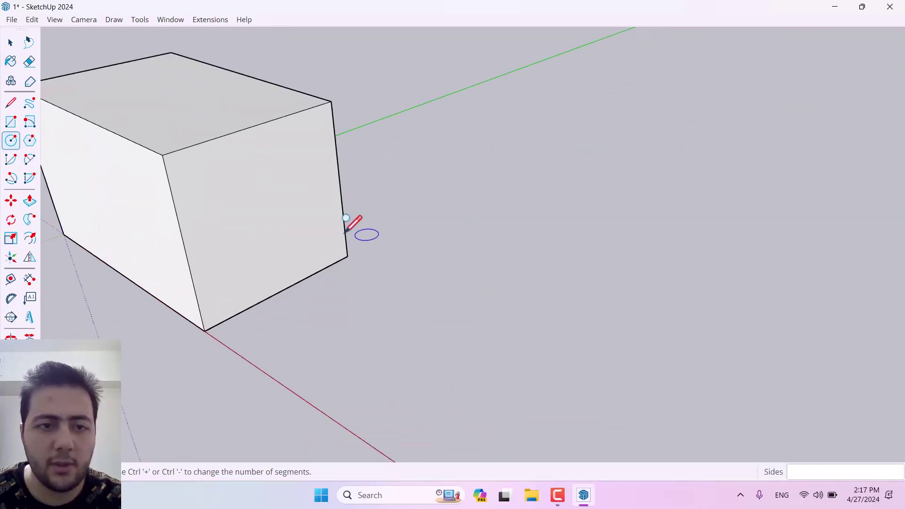
pyautogui.scroll(-5, 598, 202)
pyautogui.scroll(5, 323, 212)
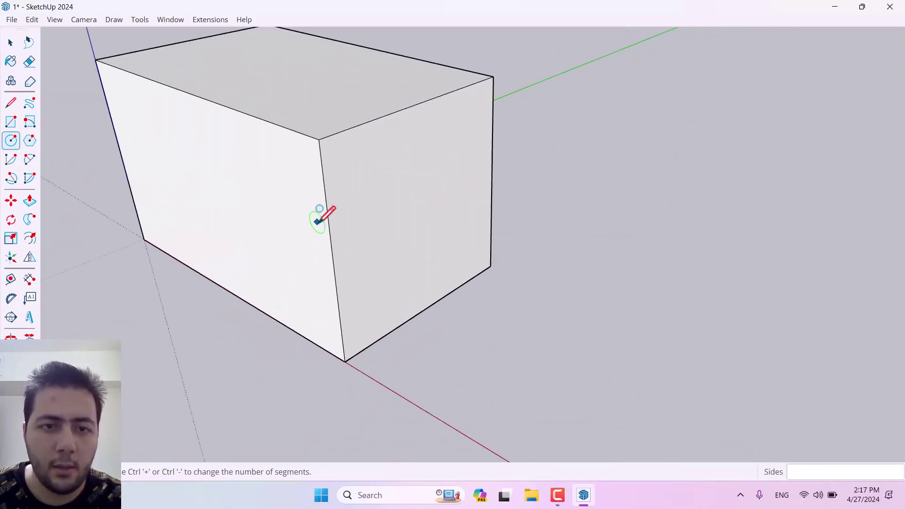
pyautogui.moveTo(323, 212); pyautogui.dragTo(415, 196, button='middle')
pyautogui.scroll(2, 391, 189)
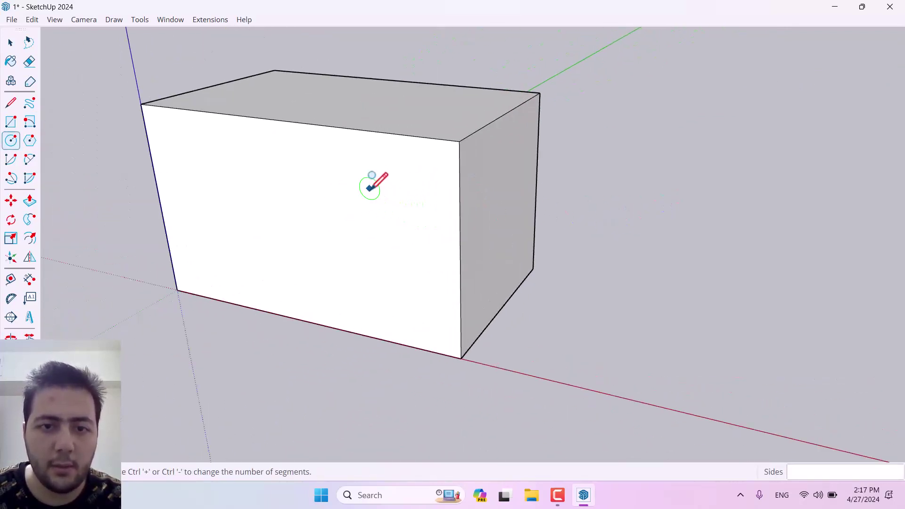
pyautogui.click(370, 188)
pyautogui.click(426, 197)
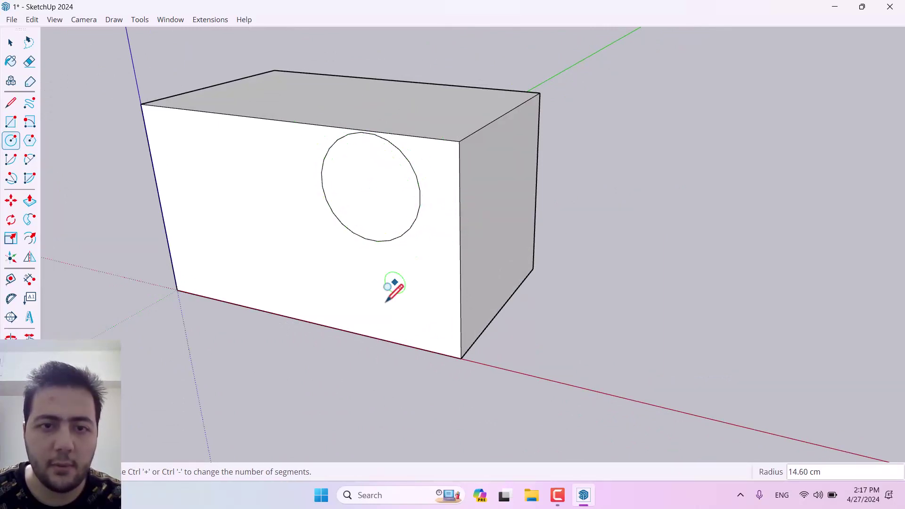
# - Push/Pull the circle outward from the front face to form a long cylinder
pyautogui.scroll(-3, 479, 163)
pyautogui.moveTo(478, 152); pyautogui.dragTo(428, 145, button='middle')
pyautogui.scroll(2, 445, 131)
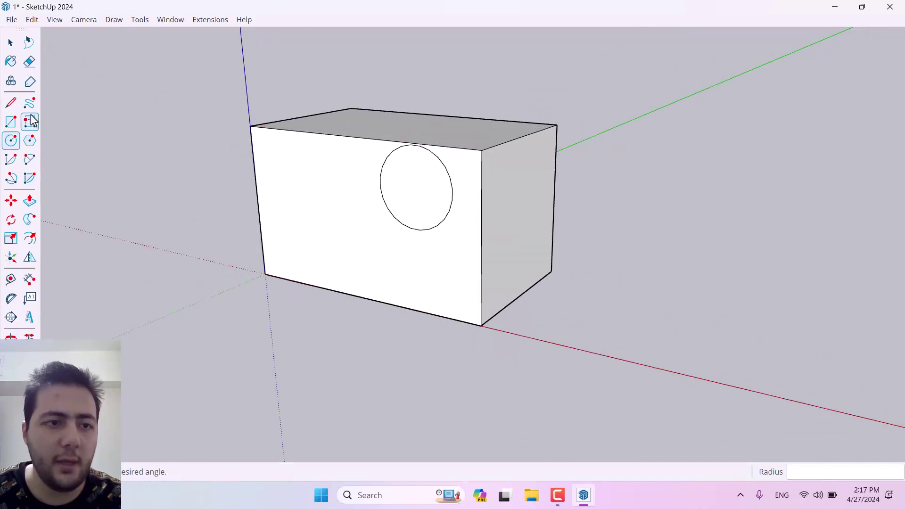
pyautogui.click(30, 205)
pyautogui.click(424, 186)
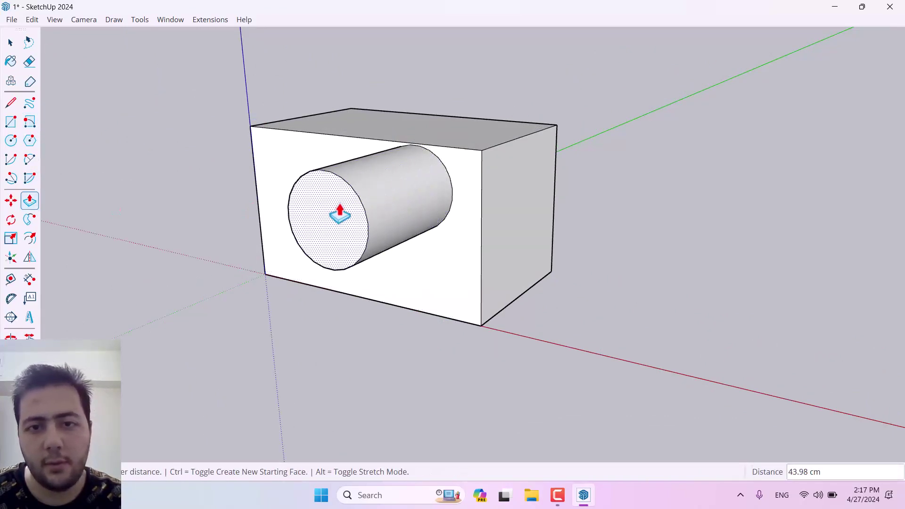
pyautogui.click(299, 246)
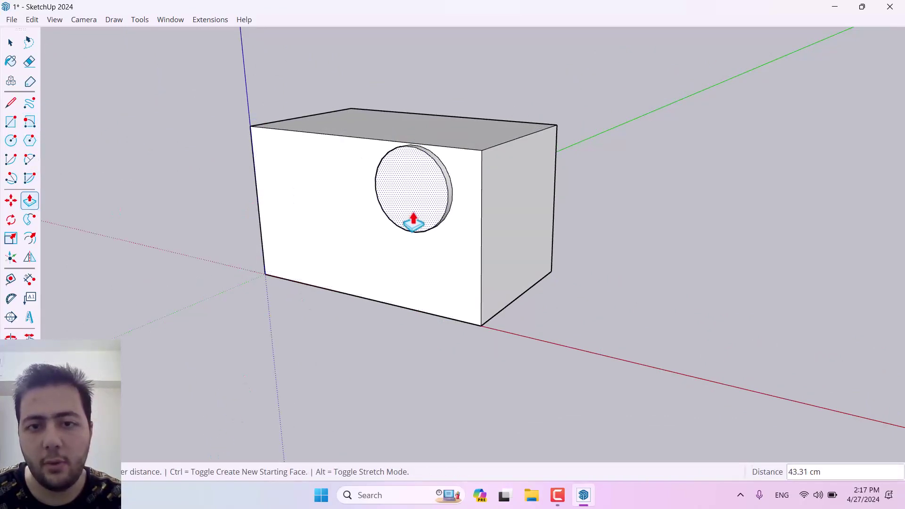
# - Push the cylinder's end face back and into the box to form a round recess, with a final push of about 11.7 cm
pyautogui.click(410, 216)
pyautogui.click(401, 188)
pyautogui.click(417, 193)
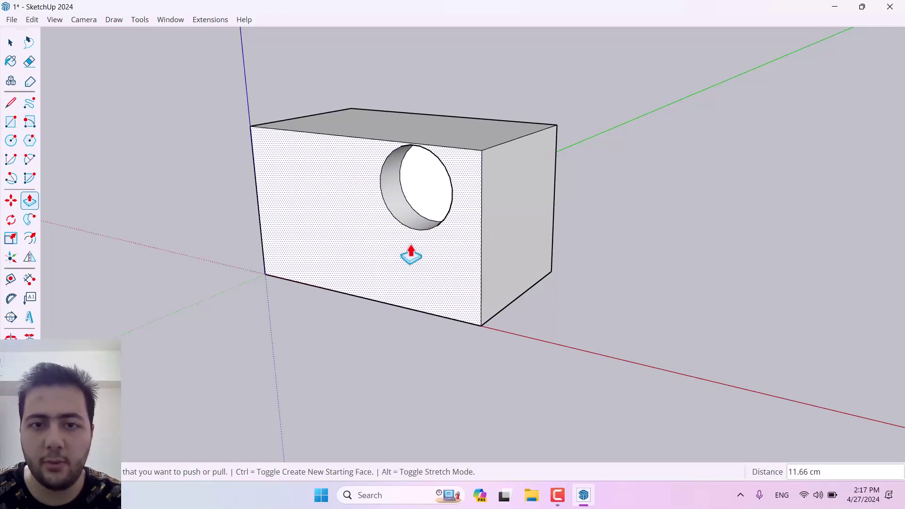
pyautogui.moveTo(410, 256); pyautogui.dragTo(380, 265, button='middle')
pyautogui.scroll(3, 406, 192)
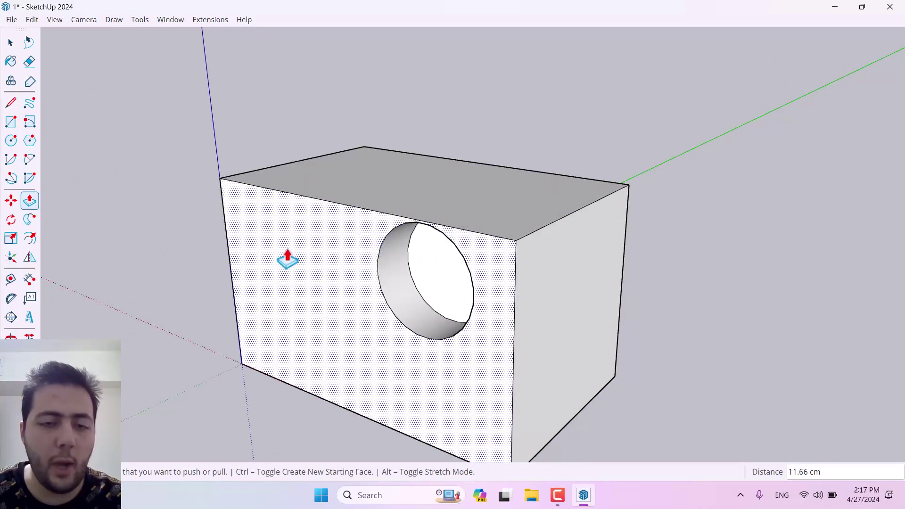
pyautogui.press('space')
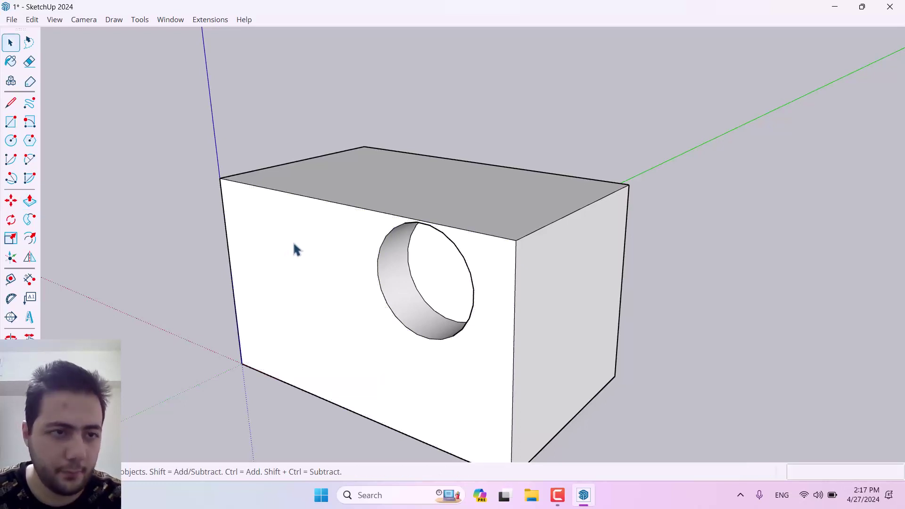
# - Draw a hexagon with an inscribed radius of about 17 cm on the front face beside the round recess
pyautogui.scroll(-5, 241, 209)
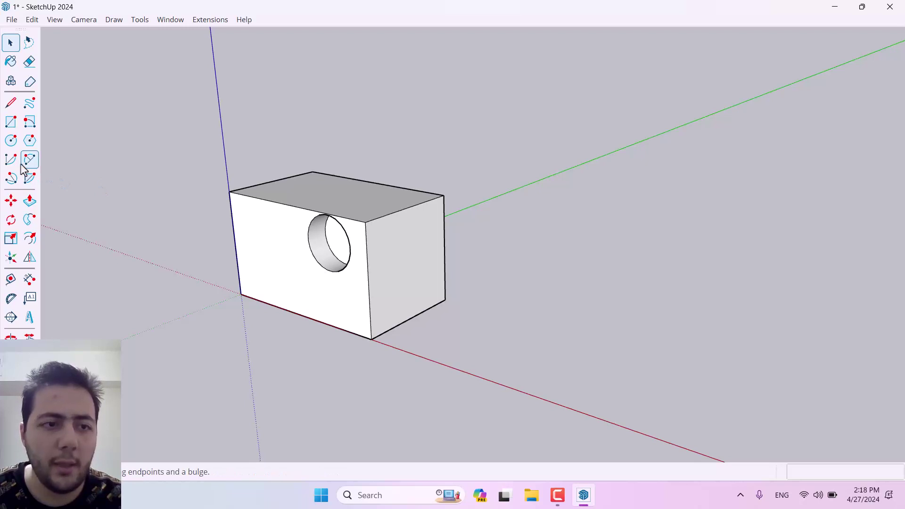
pyautogui.click(29, 140)
pyautogui.moveTo(198, 282)
pyautogui.mouseDown(button='middle')
pyautogui.moveTo(307, 267)
pyautogui.moveTo(233, 313)
pyautogui.mouseUp(button='middle')
pyautogui.scroll(1, 264, 282)
pyautogui.click(265, 276)
pyautogui.click(334, 278)
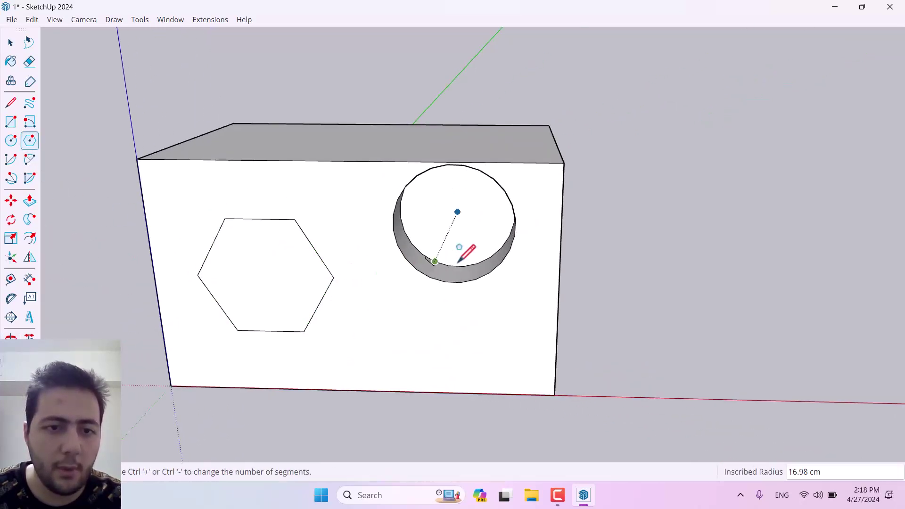
# - Push the hexagon about 12.4 cm into the box to form a hexagonal recess
pyautogui.moveTo(467, 252); pyautogui.dragTo(355, 268, button='middle')
pyautogui.scroll(3, 384, 263)
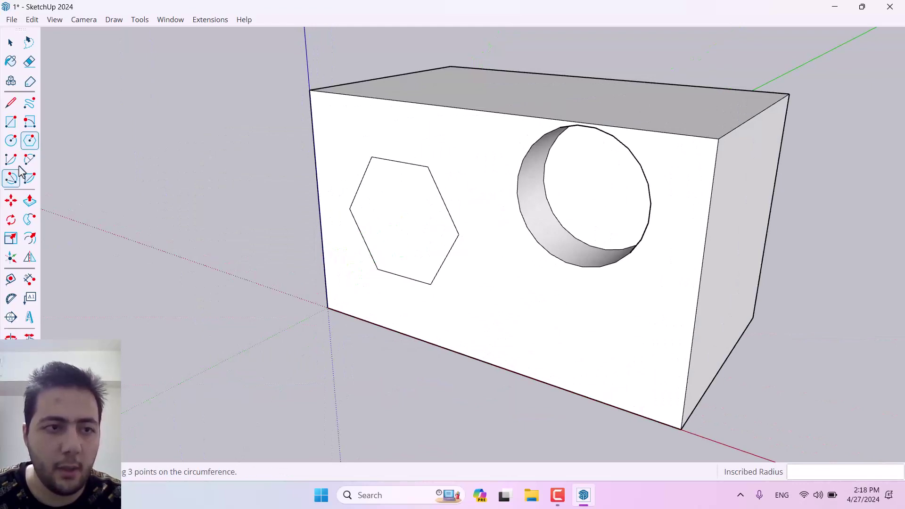
pyautogui.click(29, 200)
pyautogui.click(406, 255)
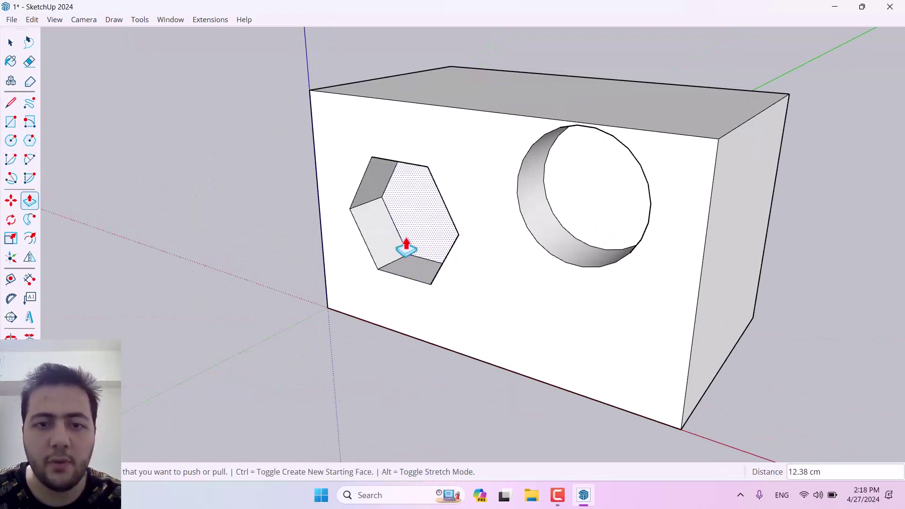
pyautogui.click(406, 248)
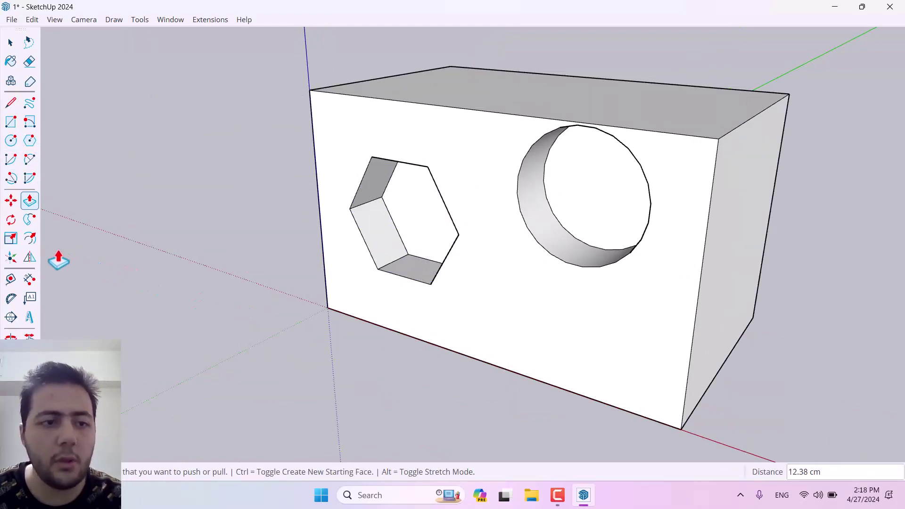
# - Draw a 12-sided polygon centred on the box's end face, filling most of that face
pyautogui.click(29, 140)
pyautogui.scroll(-2, 202, 170)
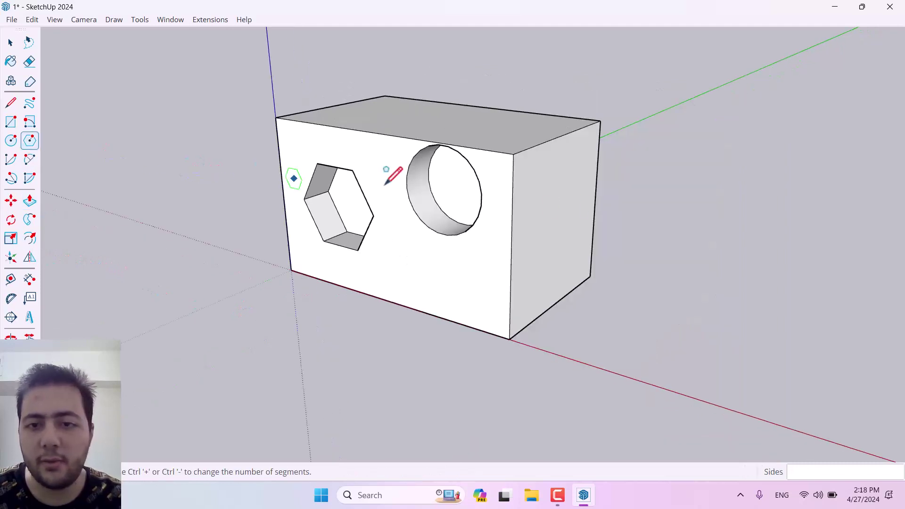
pyautogui.scroll(2, 658, 233)
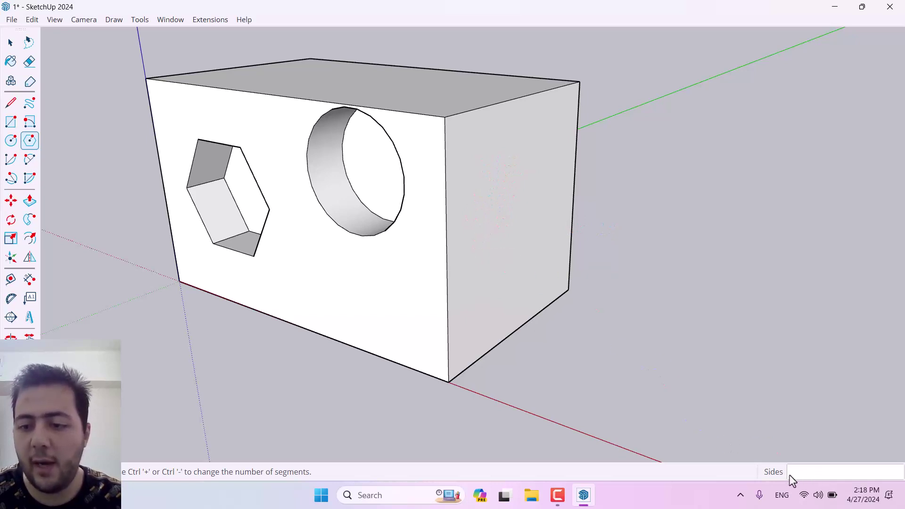
pyautogui.write('12')
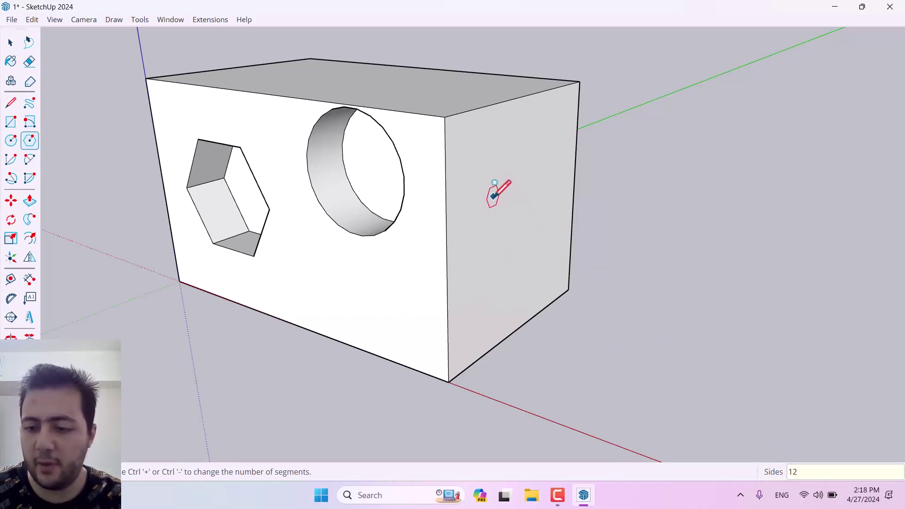
pyautogui.click(523, 212)
pyautogui.click(564, 202)
pyautogui.moveTo(565, 202); pyautogui.dragTo(486, 206, button='middle')
pyautogui.press('space')
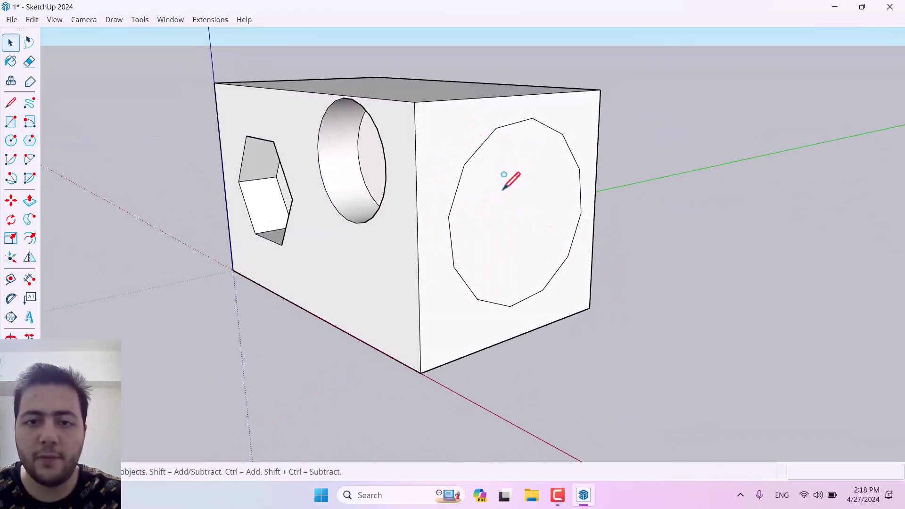
# - Push the 12-sided polygon about 3.2 cm into the box to form a shallow recess
pyautogui.click(29, 201)
pyautogui.click(525, 203)
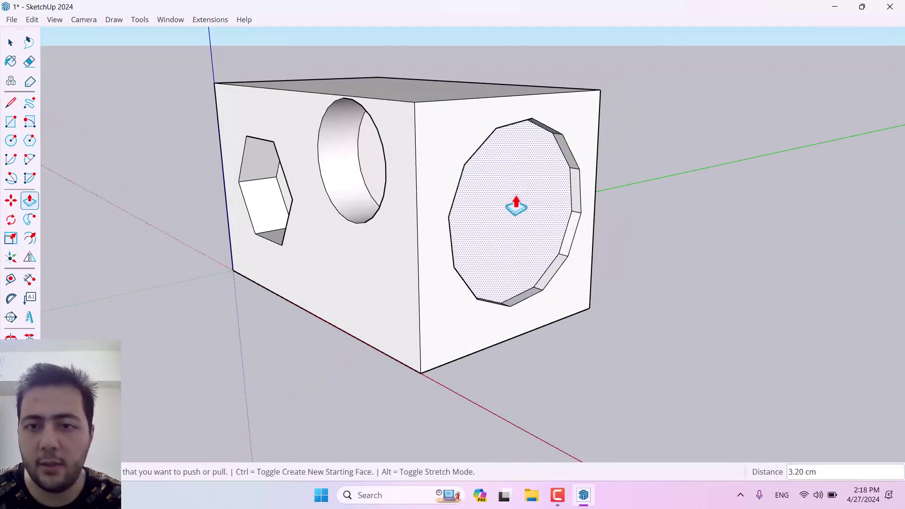
pyautogui.click(516, 202)
pyautogui.moveTo(515, 202); pyautogui.dragTo(590, 315, button='middle')
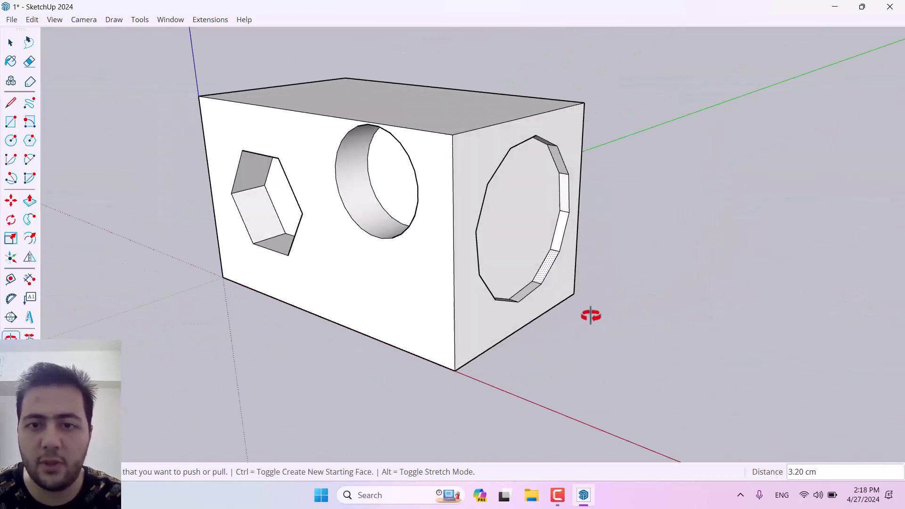
pyautogui.press('space')
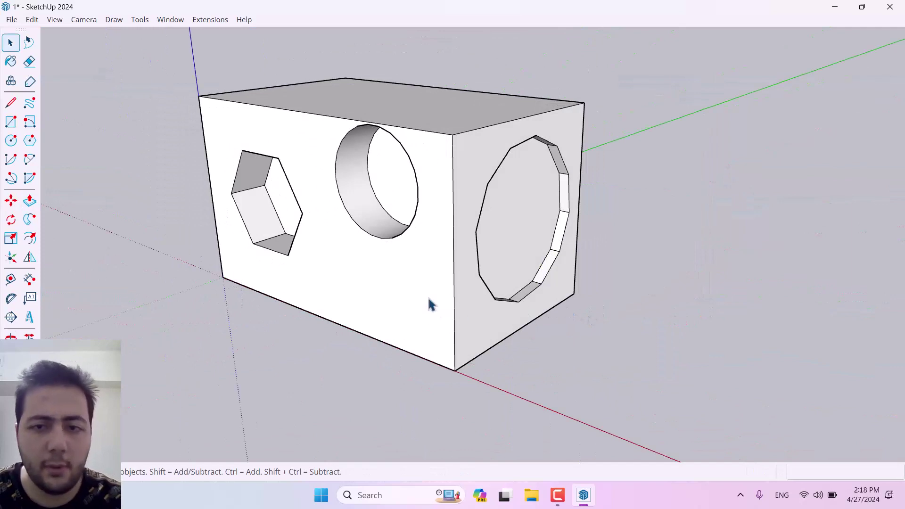
pyautogui.scroll(-3, 347, 241)
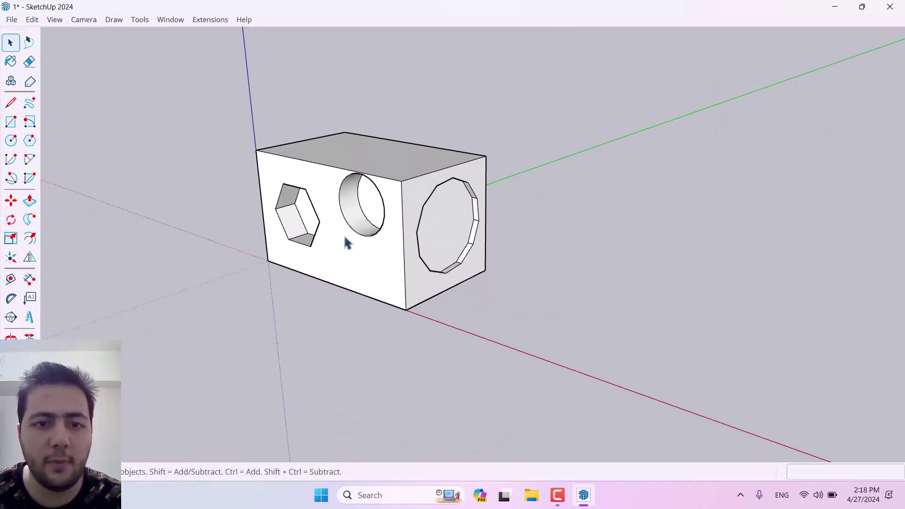
# - Rotate-copy the whole box by 90 degrees about the midpoint of its top end edge, making three copies with 3x
pyautogui.tripleClick(361, 252)
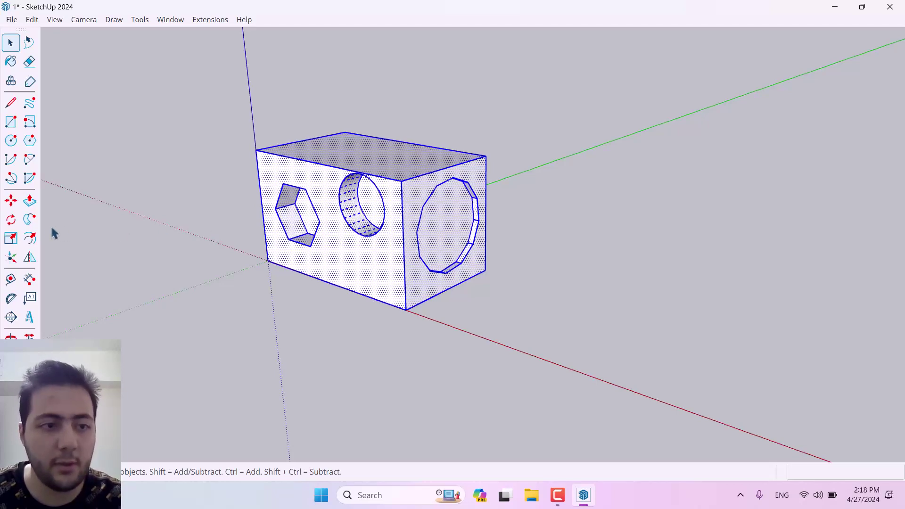
pyautogui.click(16, 221)
pyautogui.moveTo(404, 212); pyautogui.dragTo(485, 222, button='middle')
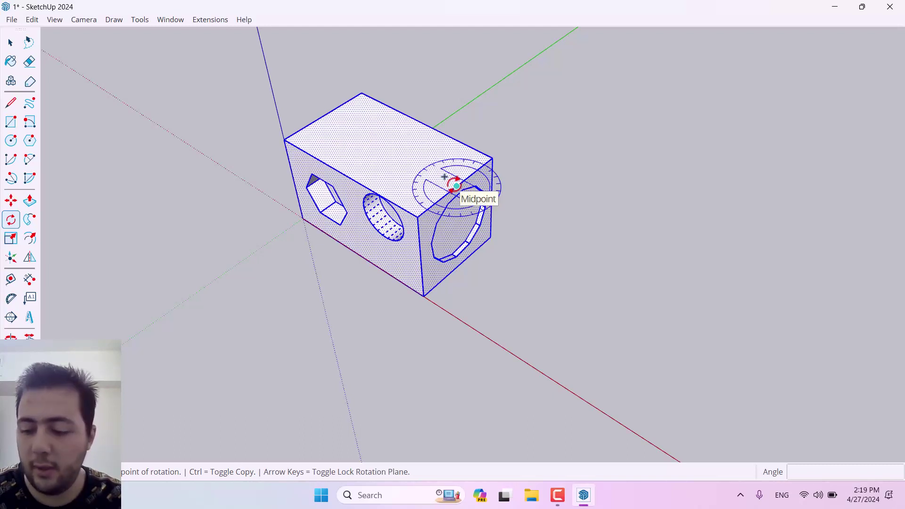
pyautogui.click(456, 185)
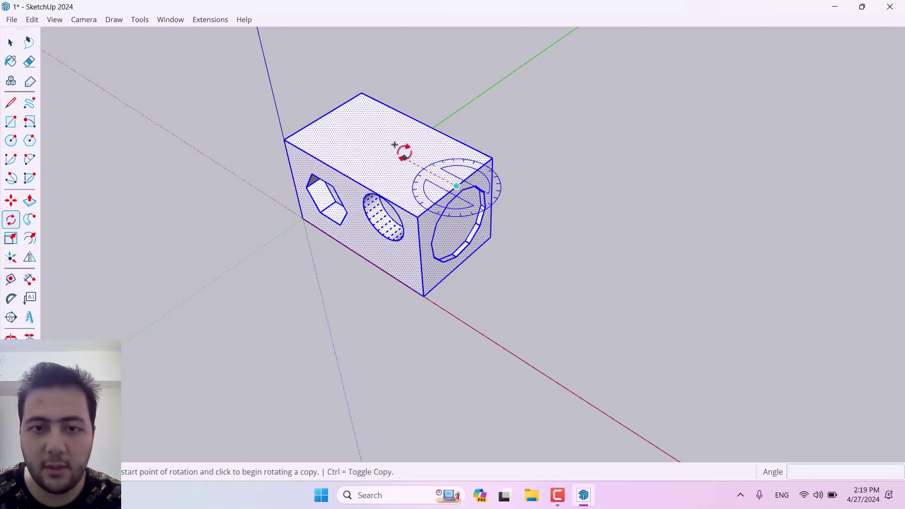
pyautogui.click(325, 114)
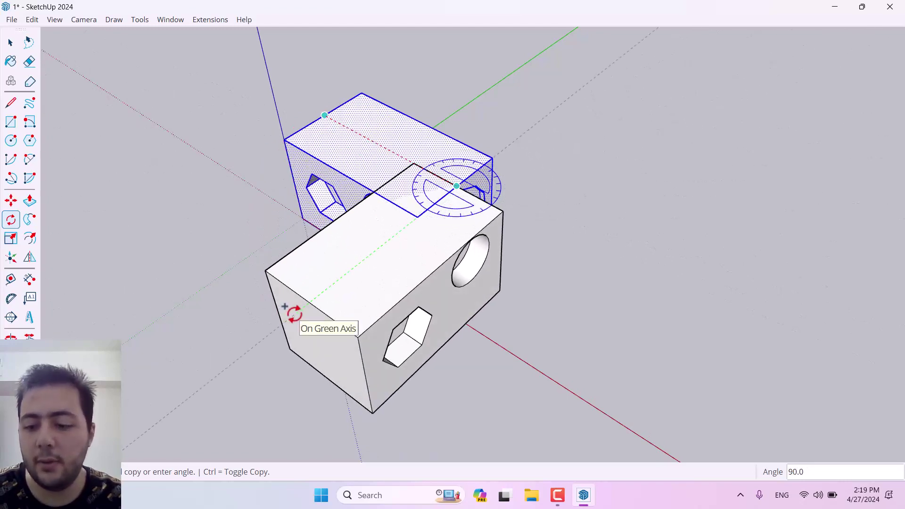
pyautogui.write('90')
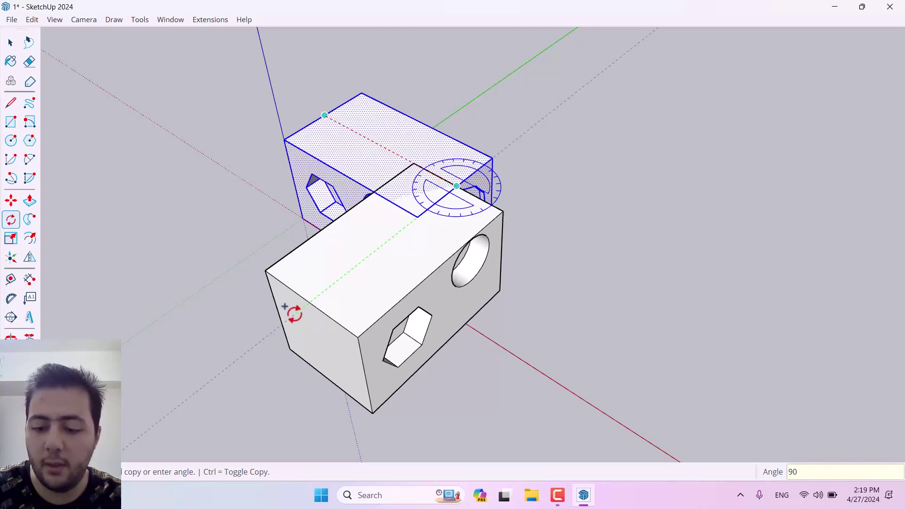
pyautogui.press('Return')
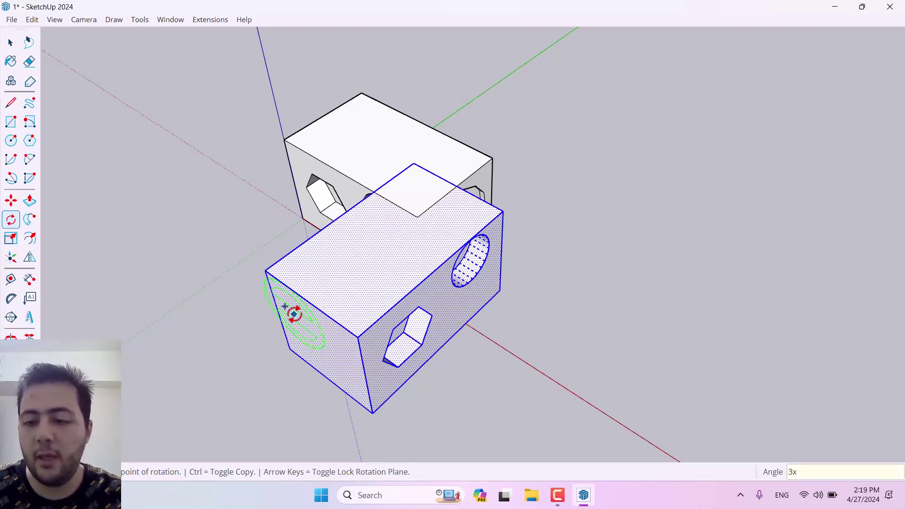
pyautogui.press('Return')
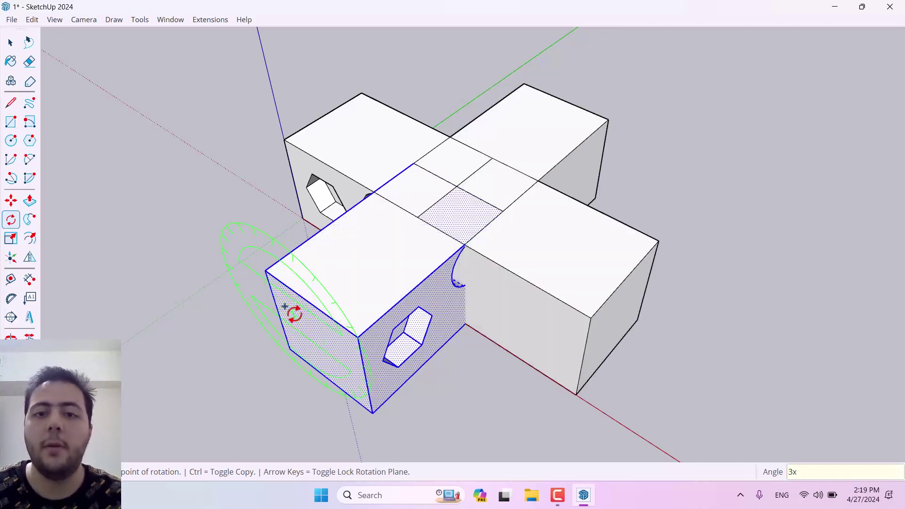
# - Deselect the geometry and examine the cross-shaped arrangement of boxes from several sides
pyautogui.press('space')
pyautogui.moveTo(293, 313); pyautogui.dragTo(275, 182, button='middle')
pyautogui.click(256, 284)
pyautogui.moveTo(257, 284); pyautogui.dragTo(556, 309, button='middle')
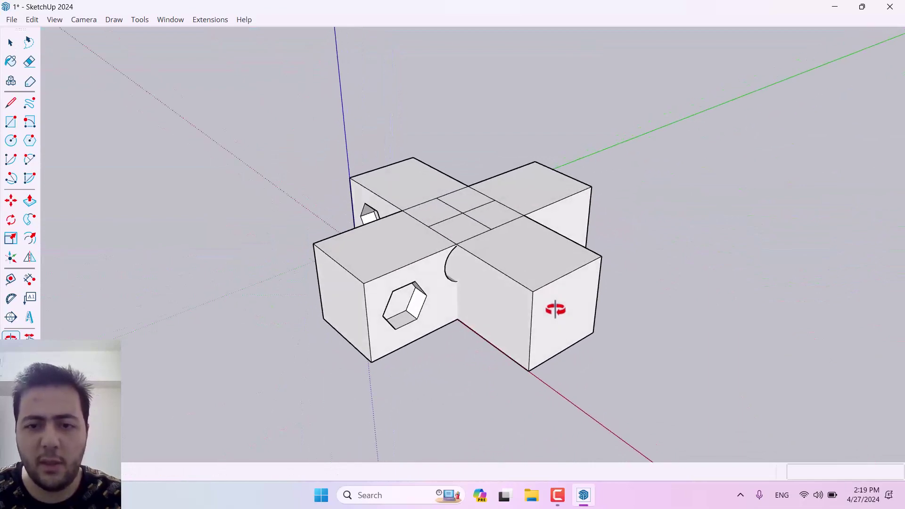
pyautogui.scroll(2, 448, 283)
pyautogui.moveTo(448, 283); pyautogui.dragTo(344, 333, button='middle')
pyautogui.scroll(-2, 396, 293)
pyautogui.moveTo(396, 293); pyautogui.dragTo(546, 303, button='middle')
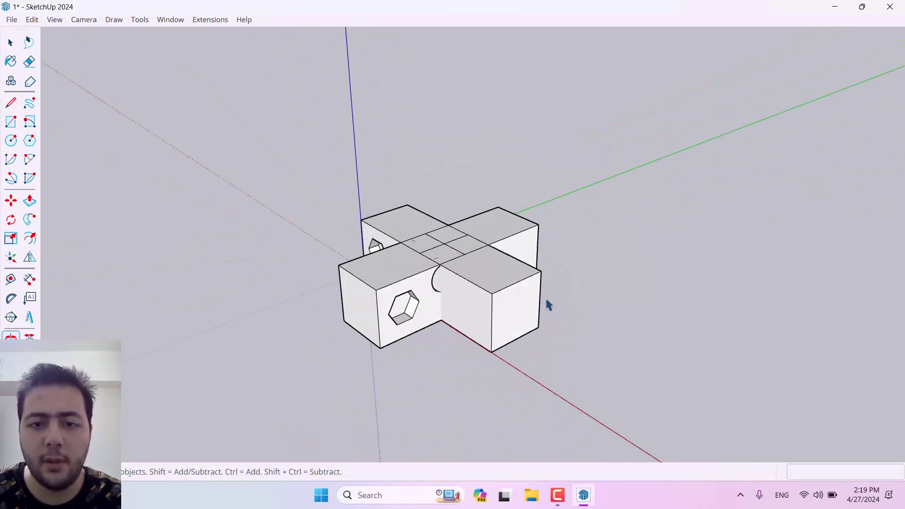
pyautogui.scroll(3, 340, 372)
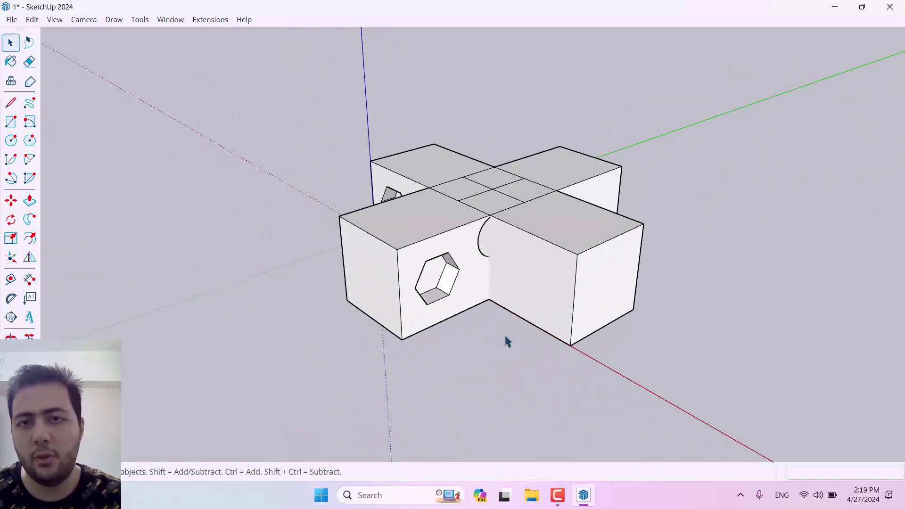
# - Select all the box geometry and delete it to leave the model empty
pyautogui.hotkey('ctrl', 'a')
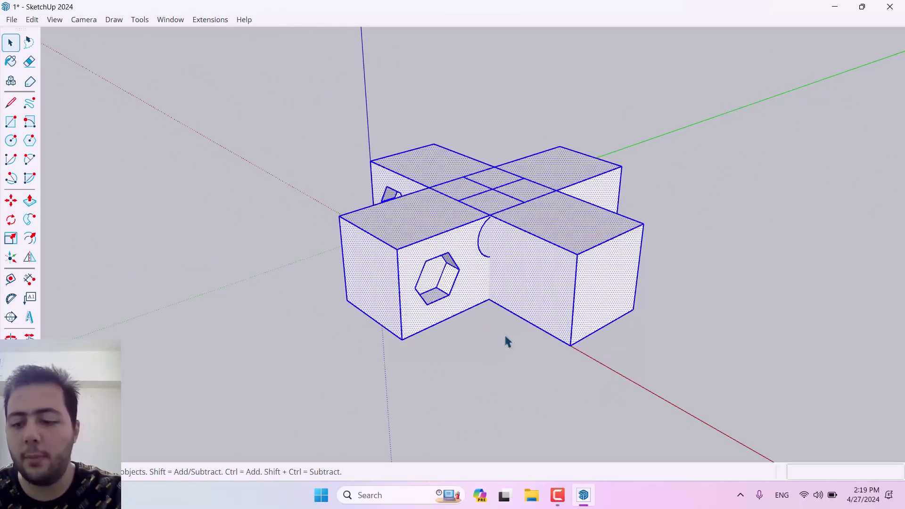
pyautogui.press('Delete')
pyautogui.scroll(4, 420, 223)
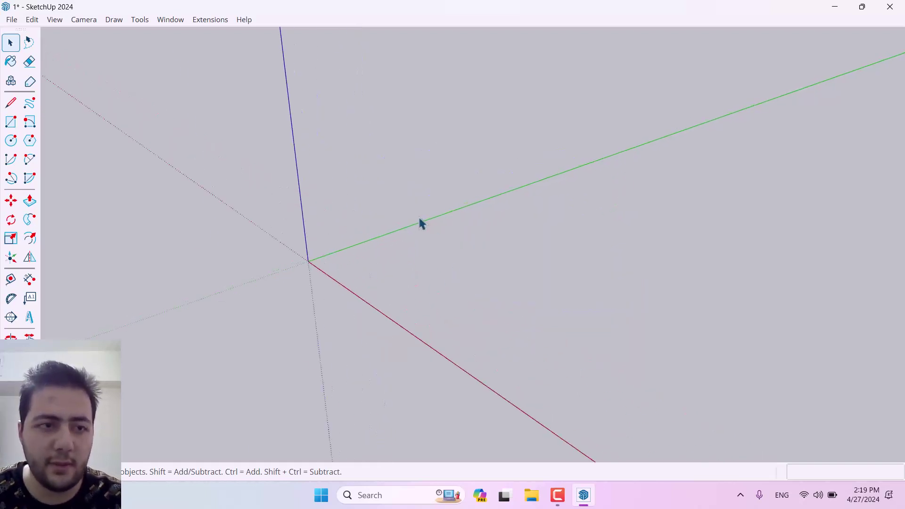
pyautogui.scroll(-1, 526, 212)
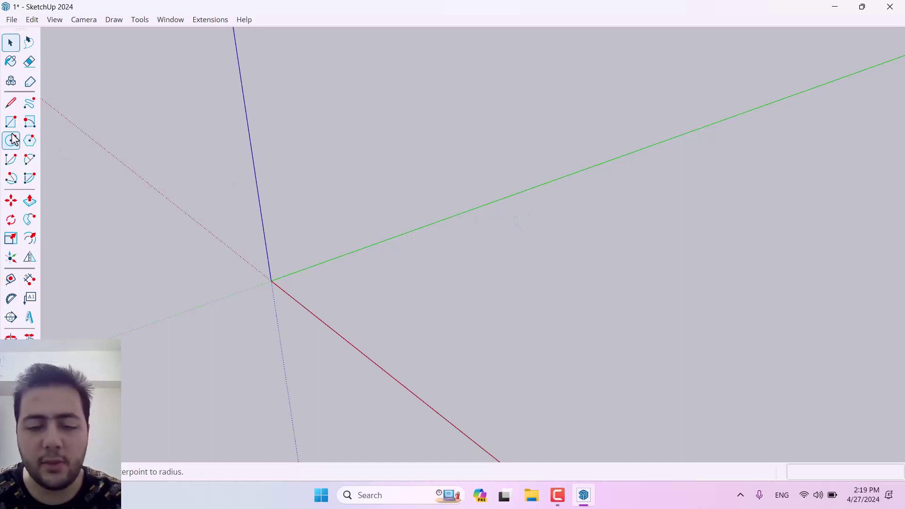
pyautogui.click(557, 496)
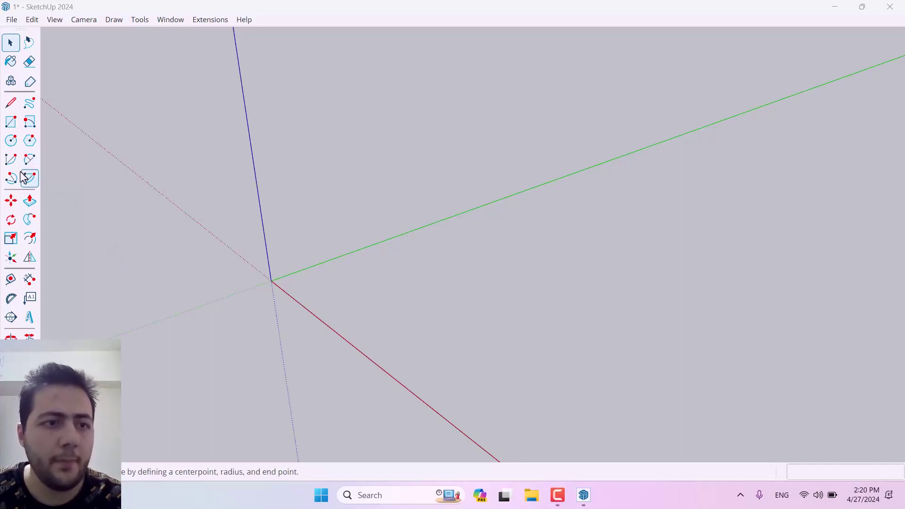
# - Draw a circle with a radius of about 16 cm on the ground plane near the origin
pyautogui.click(11, 140)
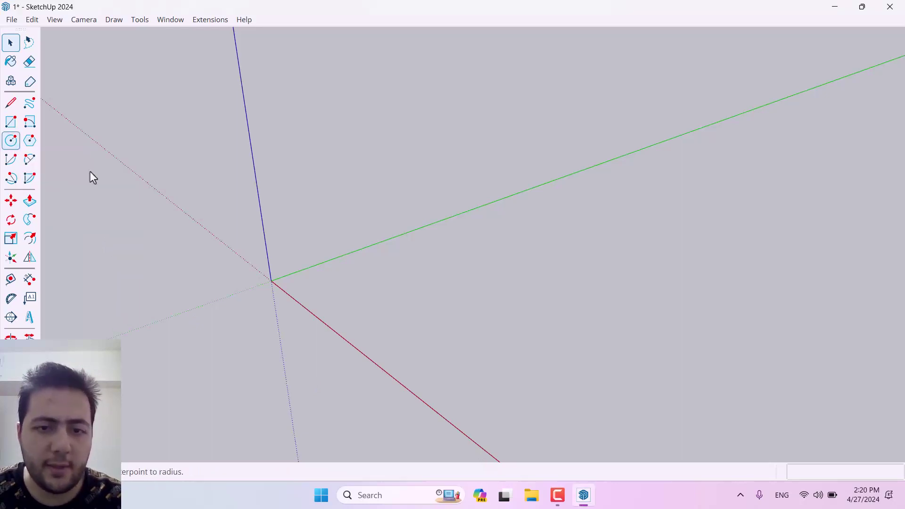
pyautogui.click(439, 291)
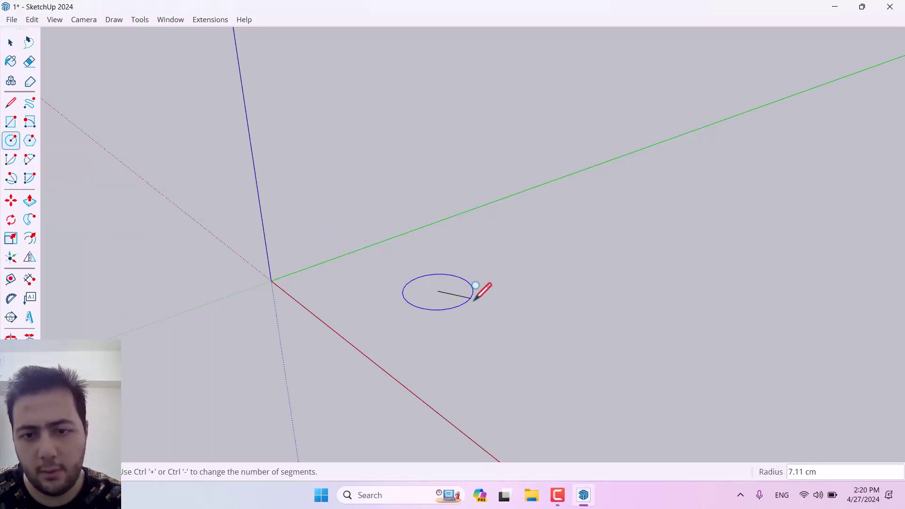
pyautogui.click(516, 303)
pyautogui.moveTo(415, 365); pyautogui.dragTo(283, 332, button='middle')
pyautogui.scroll(3, 383, 293)
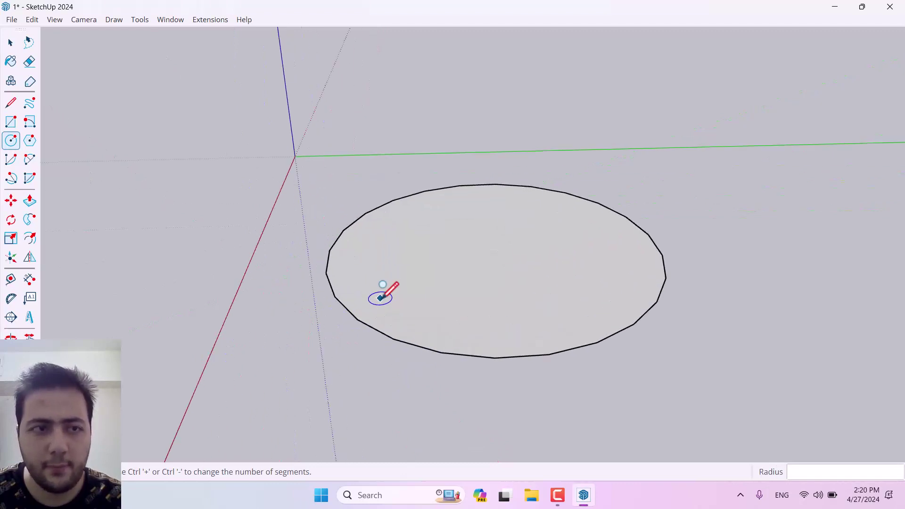
# - Draw a line about 16 cm long from the circle's center to its edge and end the line there
pyautogui.click(11, 102)
pyautogui.scroll(-1, 141, 188)
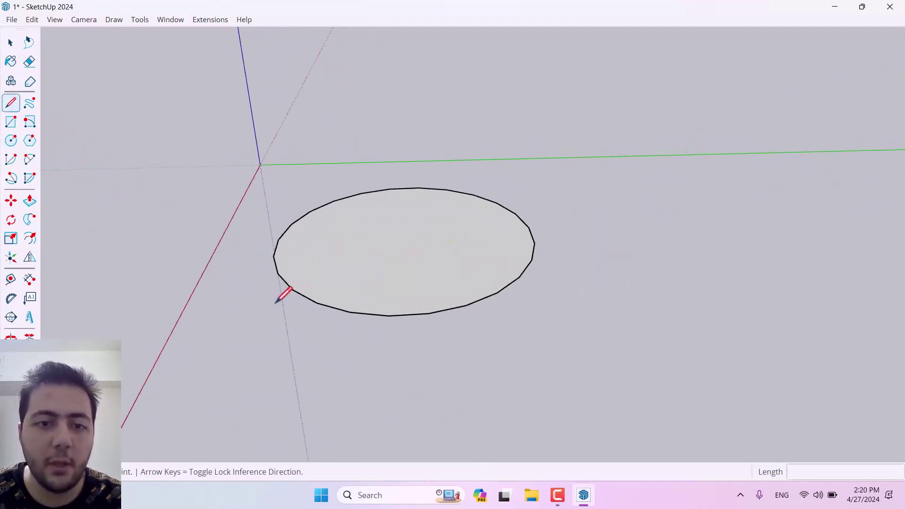
pyautogui.click(405, 241)
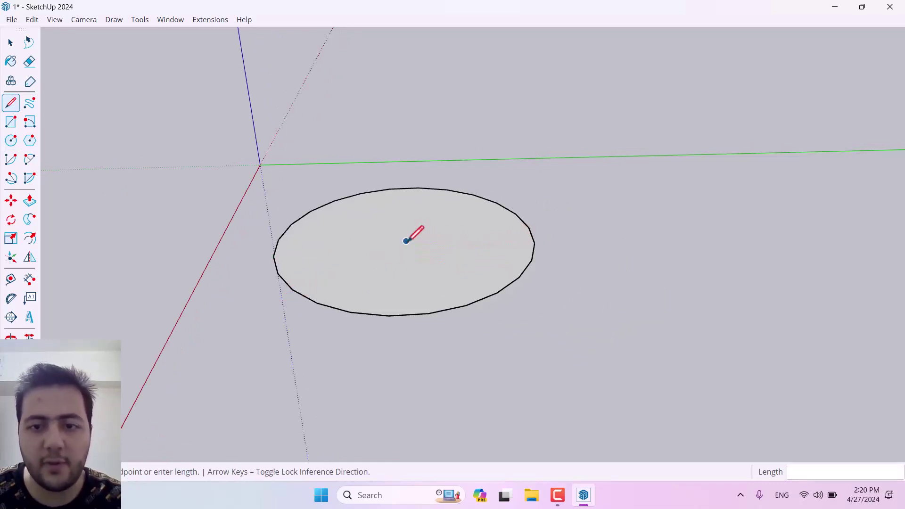
pyautogui.click(535, 243)
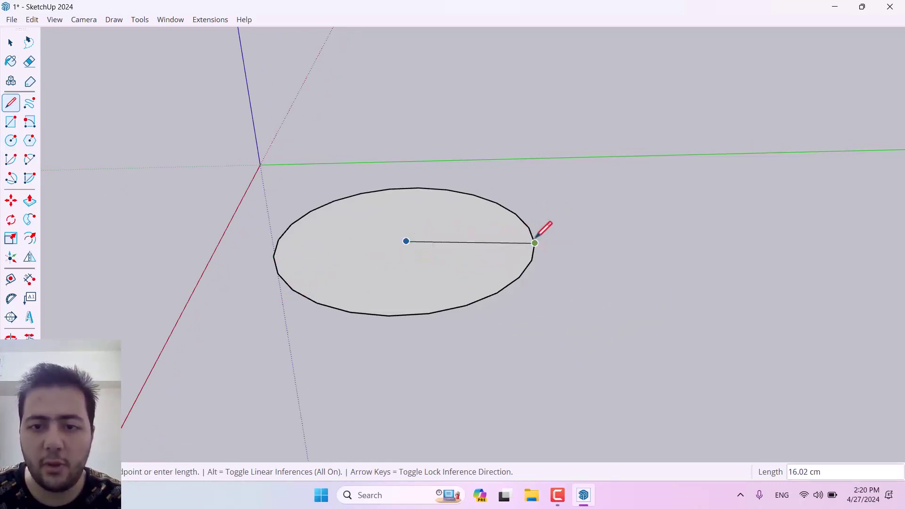
pyautogui.click(535, 243)
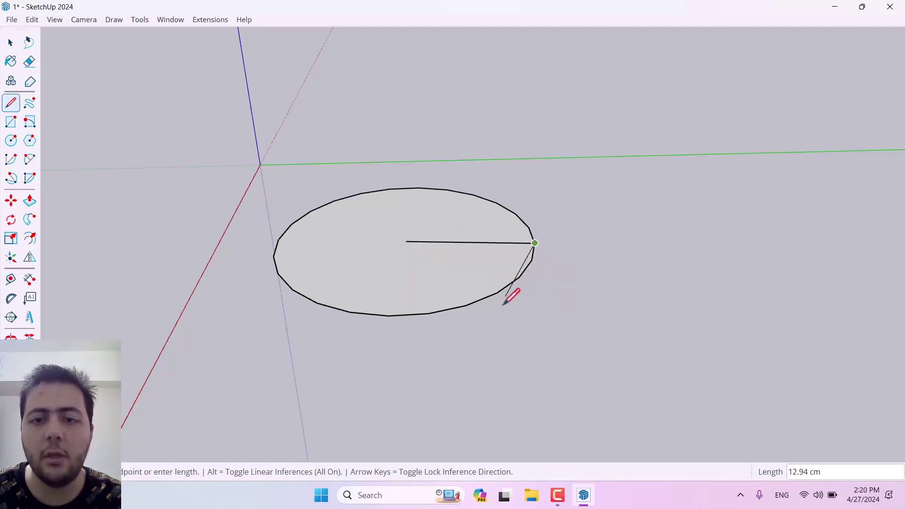
pyautogui.click(14, 106)
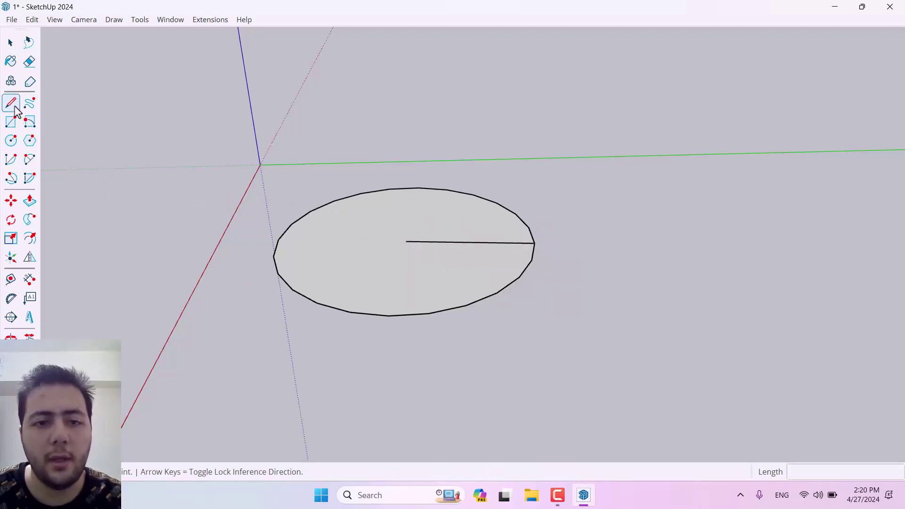
# - Draw a vertical line upward along the blue axis from the circle's center
pyautogui.click(406, 242)
pyautogui.scroll(-1, 406, 242)
pyautogui.moveTo(406, 241); pyautogui.dragTo(420, 107, button='middle')
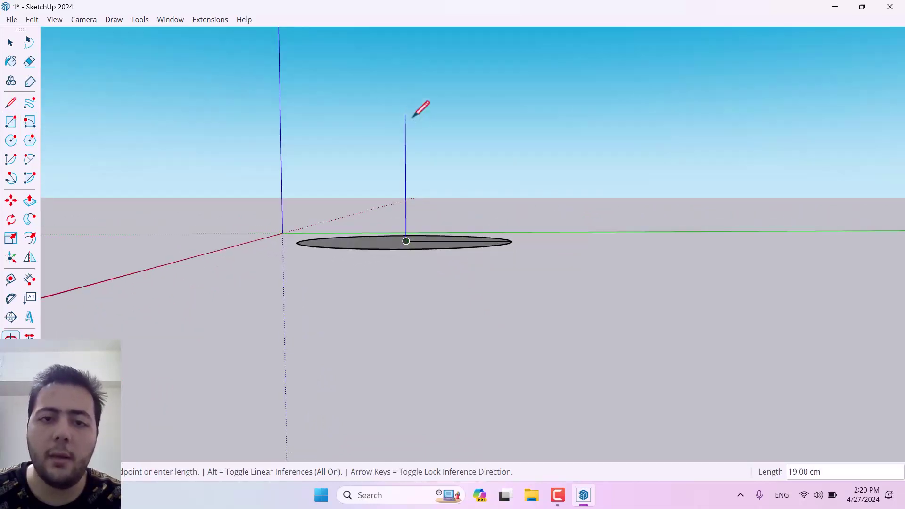
pyautogui.moveTo(436, 179); pyautogui.dragTo(415, 157, button='middle')
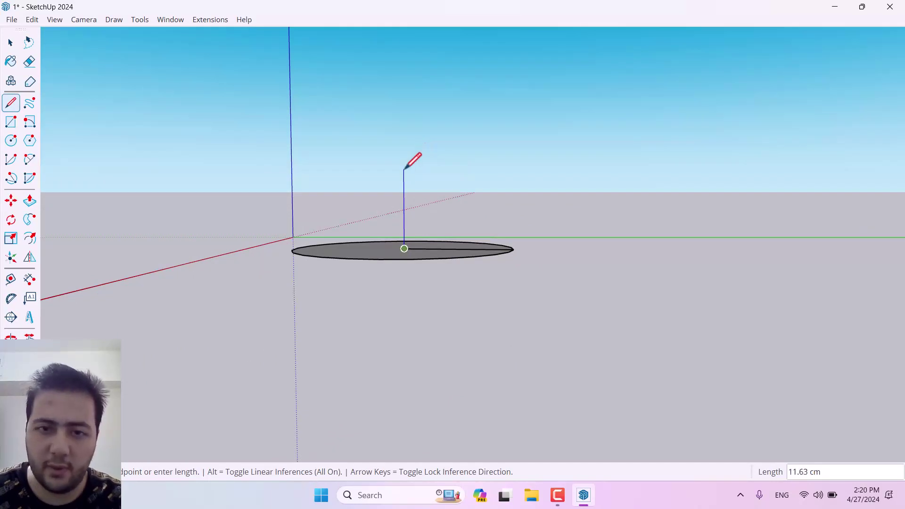
pyautogui.click(404, 160)
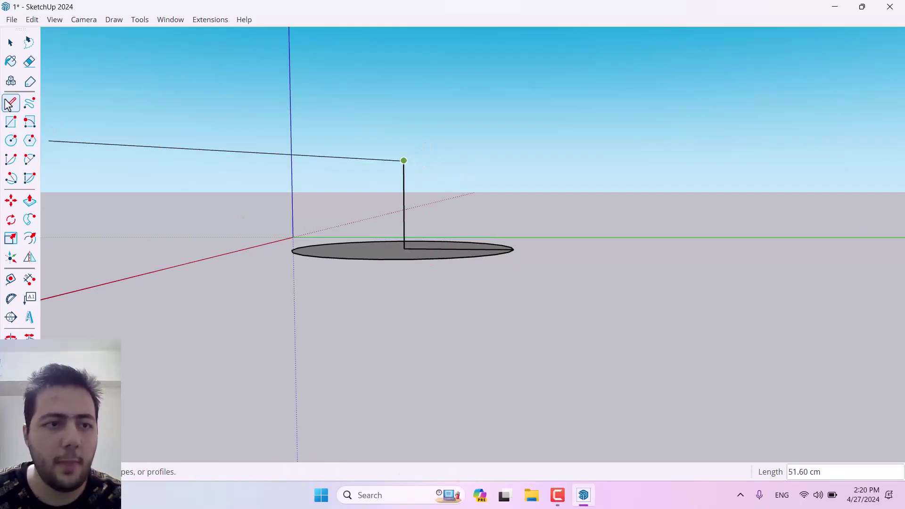
# - Draw a two-point arc from the radius line's end on the circle to the vertical line's top, bulging outward about 4 cm
pyautogui.click(29, 160)
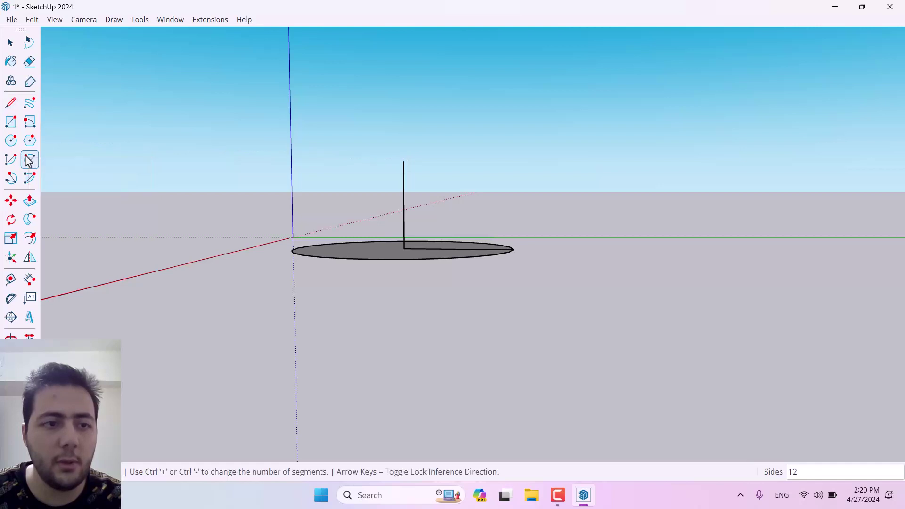
pyautogui.moveTo(454, 257); pyautogui.dragTo(522, 281, button='middle')
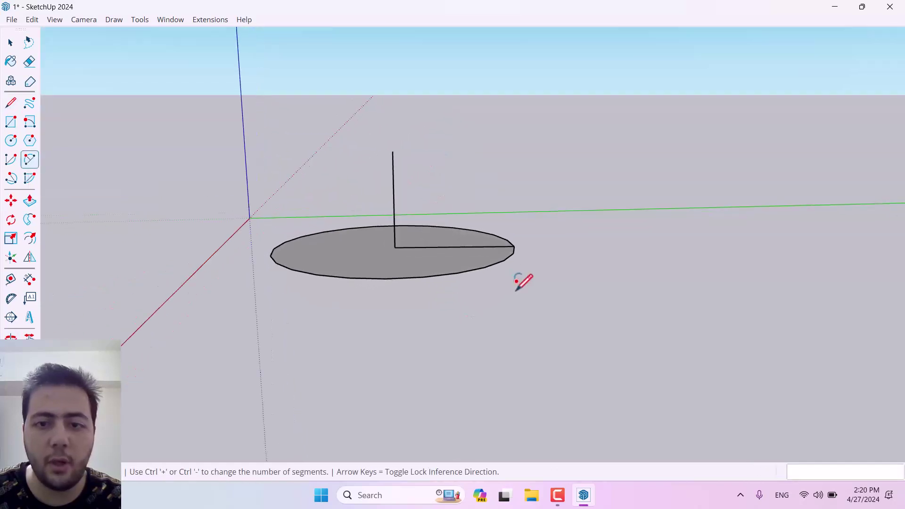
pyautogui.click(513, 246)
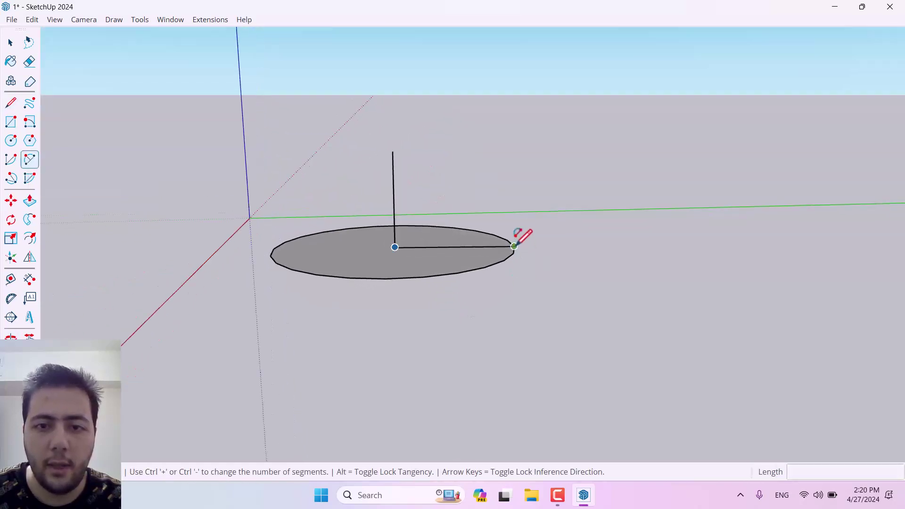
pyautogui.click(393, 151)
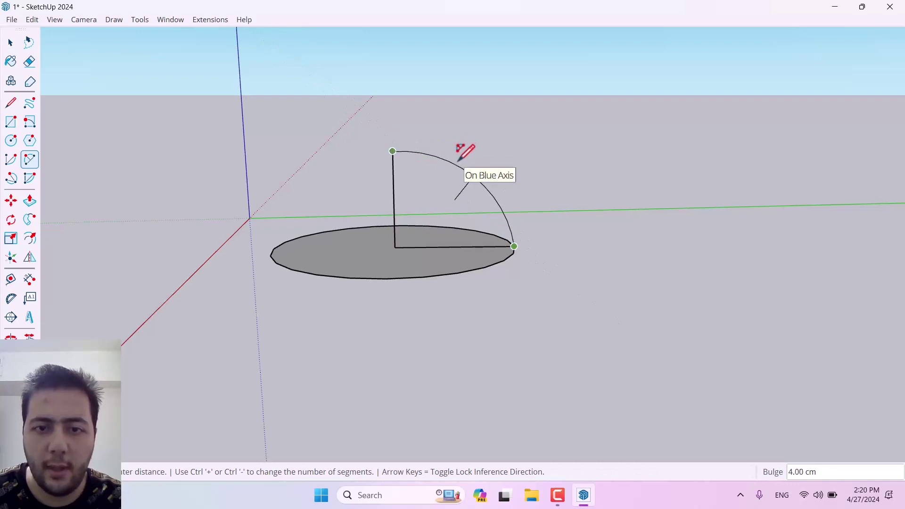
pyautogui.click(461, 155)
pyautogui.press('space')
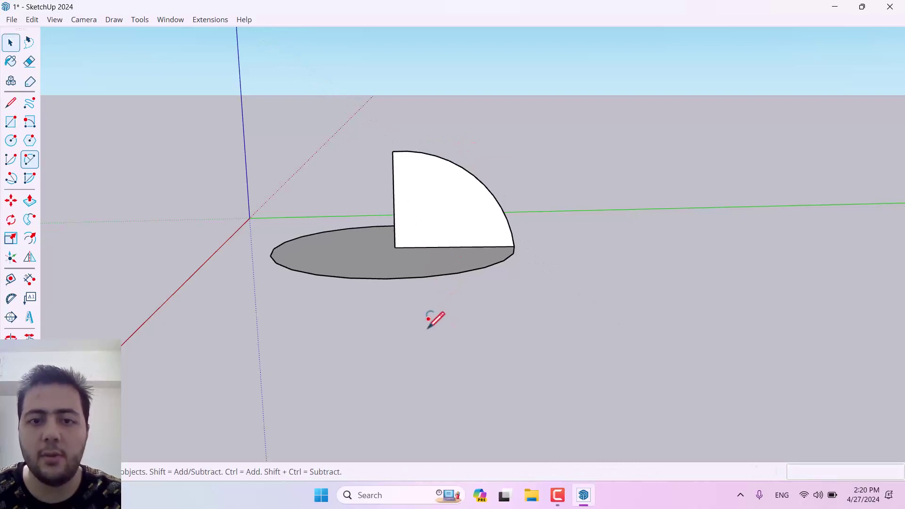
# - Sweep the quarter-round face along the circle's edge with Follow Me to form a solid dome
pyautogui.moveTo(366, 257); pyautogui.dragTo(402, 160, button='middle')
pyautogui.scroll(3, 433, 227)
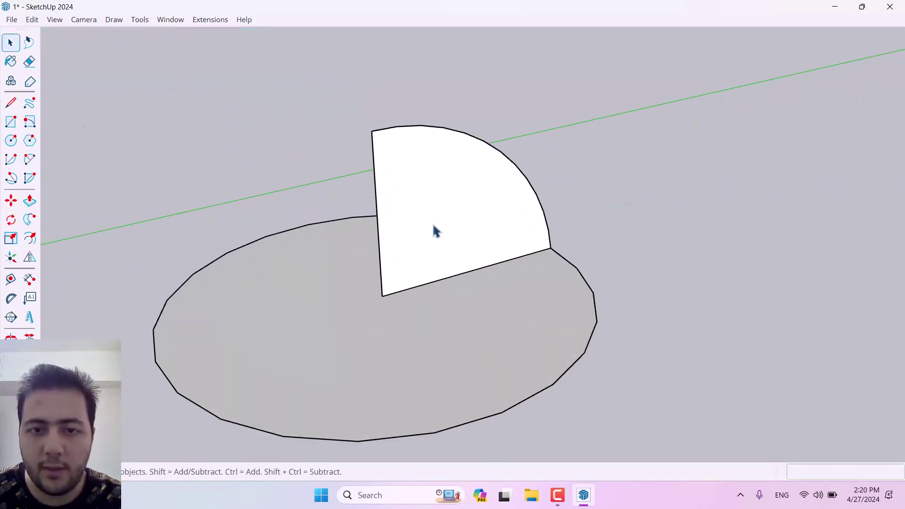
pyautogui.click(431, 231)
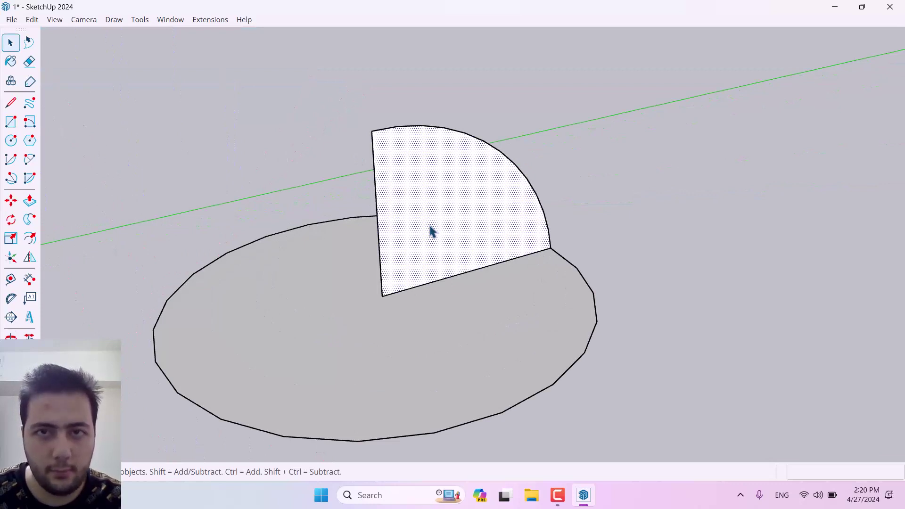
pyautogui.scroll(-2, 441, 204)
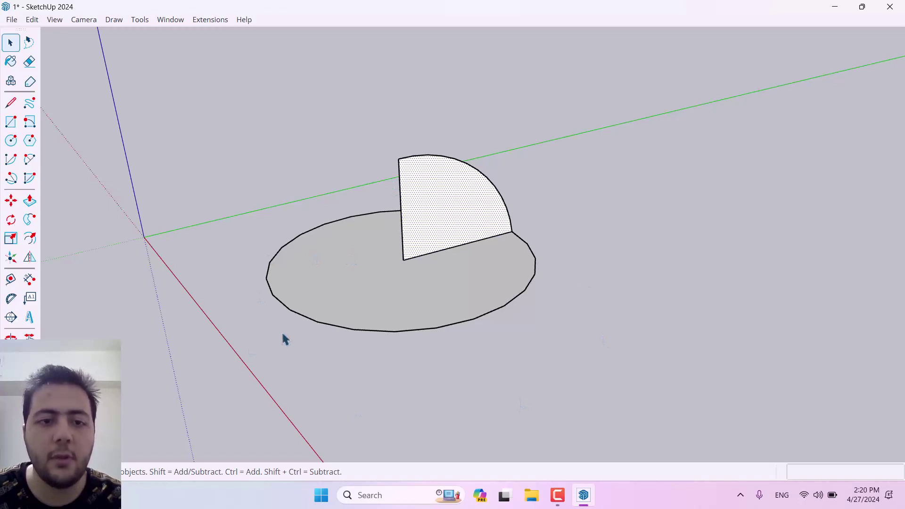
pyautogui.moveTo(319, 255); pyautogui.dragTo(700, 285, button='middle')
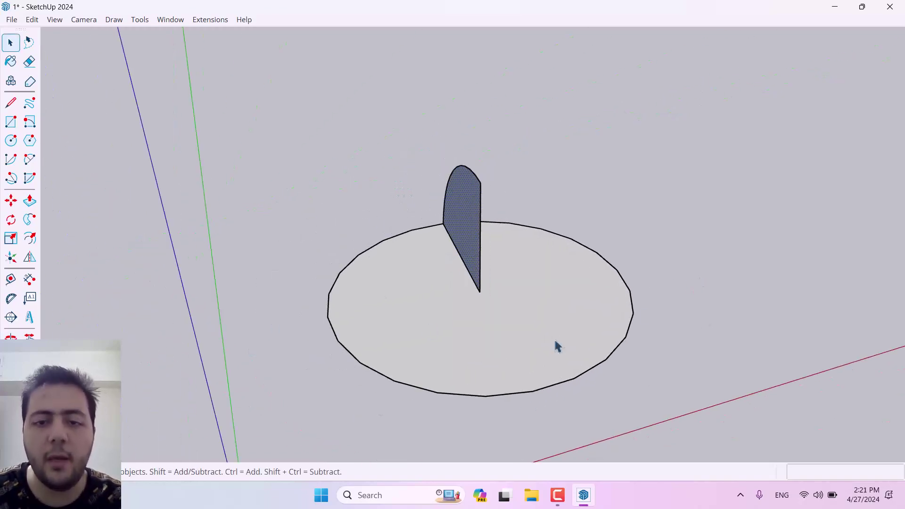
pyautogui.moveTo(556, 346); pyautogui.dragTo(281, 296, button='middle')
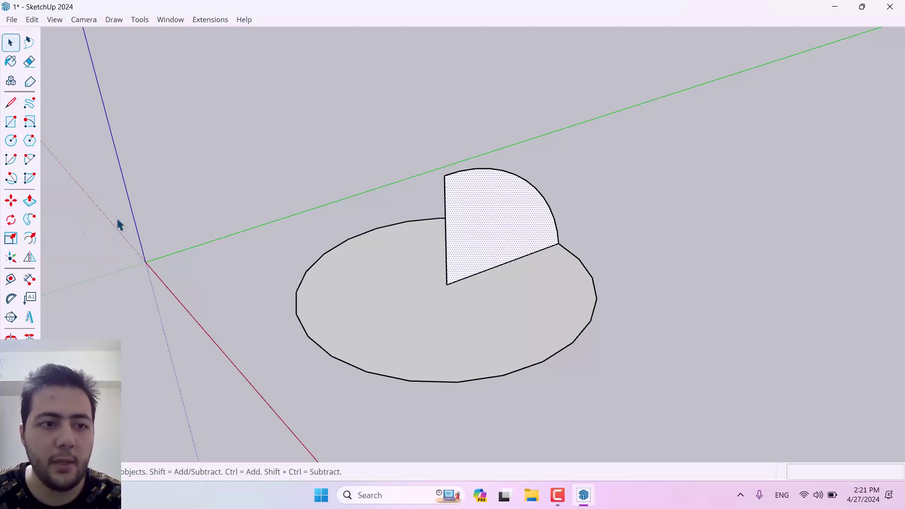
pyautogui.click(249, 194)
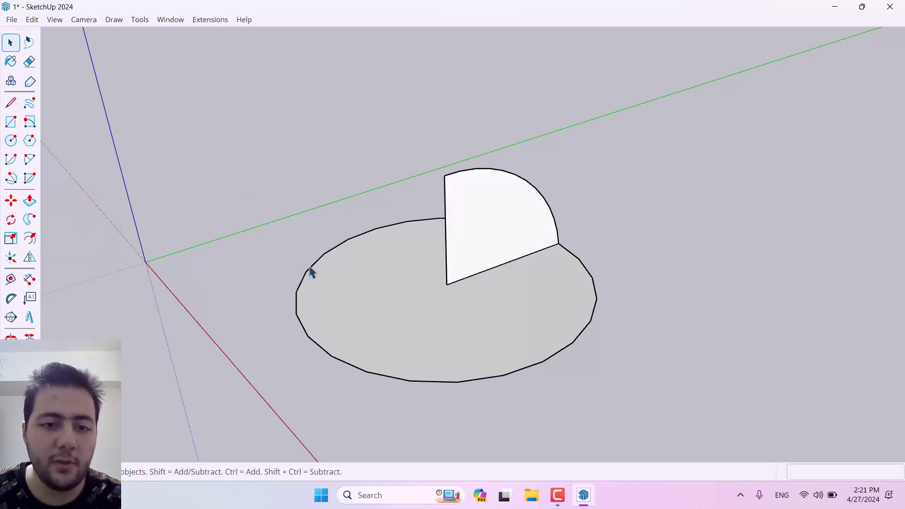
pyautogui.click(302, 286)
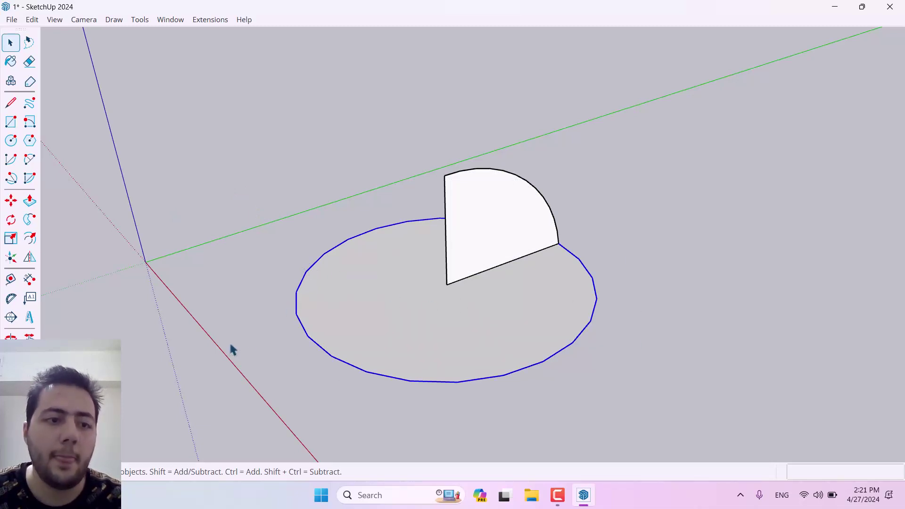
pyautogui.click(26, 225)
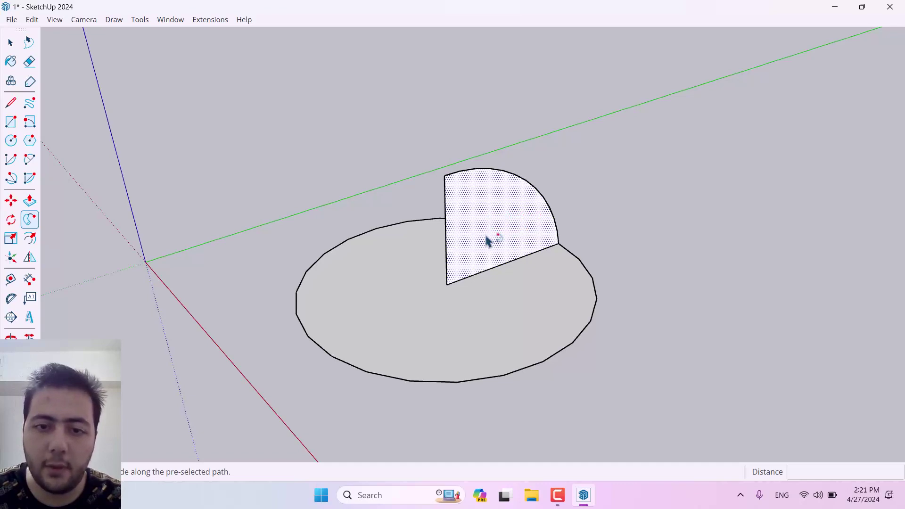
pyautogui.click(499, 219)
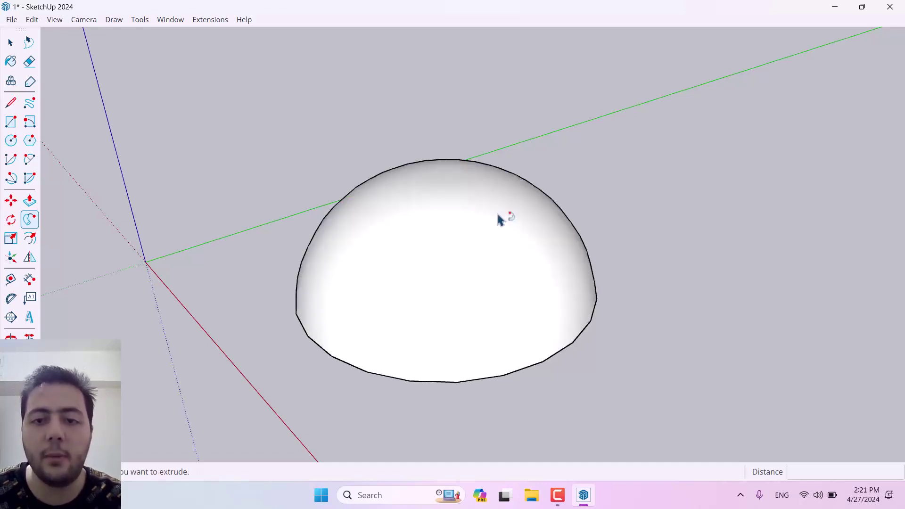
# - Select the whole dome and copy it about 17 cm straight down along the blue axis
pyautogui.moveTo(356, 313); pyautogui.dragTo(210, 206, button='middle')
pyautogui.press('space')
pyautogui.moveTo(571, 154); pyautogui.dragTo(221, 372)
pyautogui.moveTo(221, 373); pyautogui.dragTo(383, 311, button='middle')
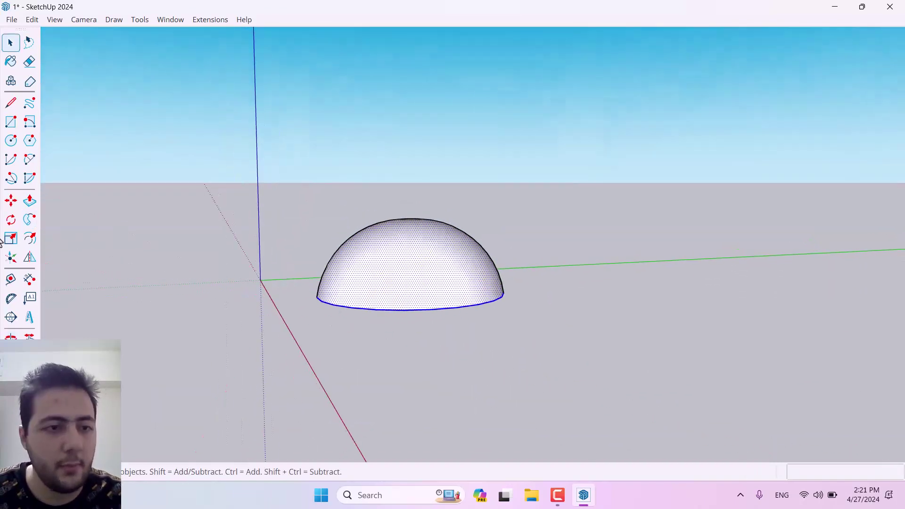
pyautogui.press('m')
pyautogui.moveTo(533, 350); pyautogui.dragTo(593, 303, button='middle')
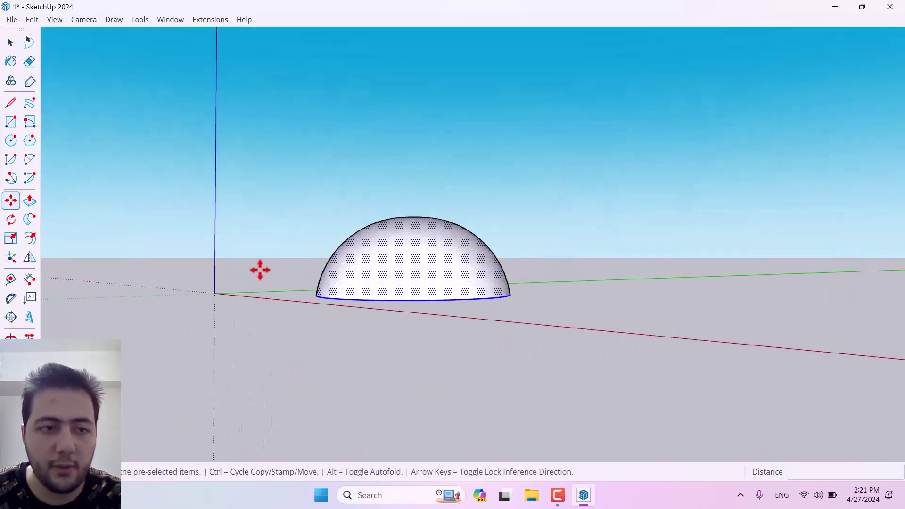
pyautogui.click(20, 205)
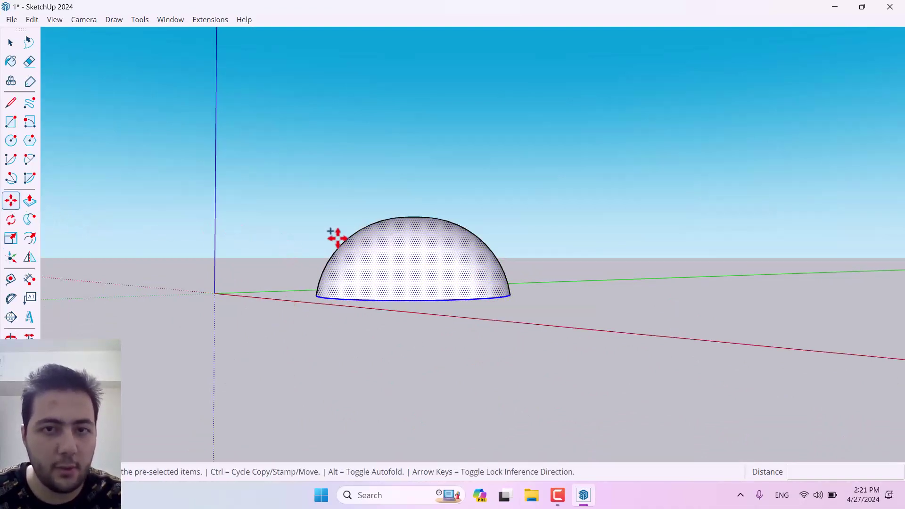
pyautogui.click(292, 231)
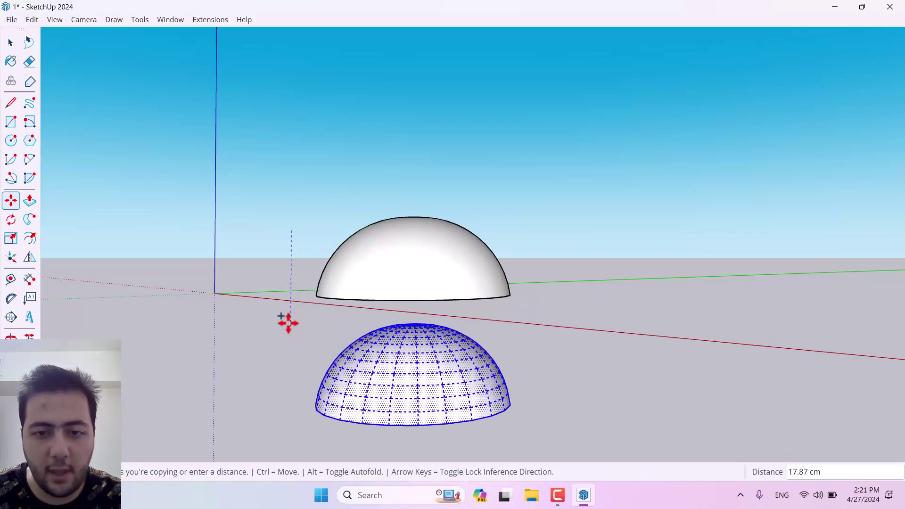
pyautogui.click(284, 324)
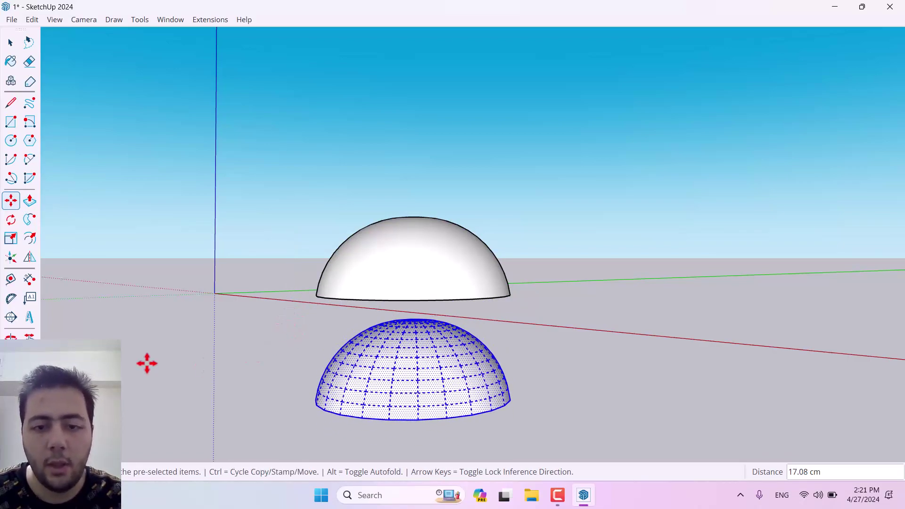
pyautogui.press('space')
pyautogui.moveTo(297, 341); pyautogui.dragTo(374, 404, button='middle')
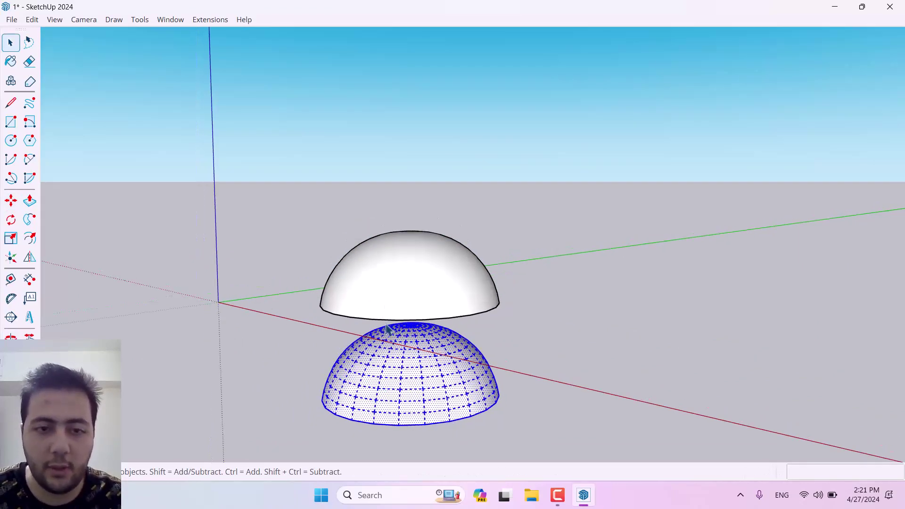
pyautogui.click(30, 260)
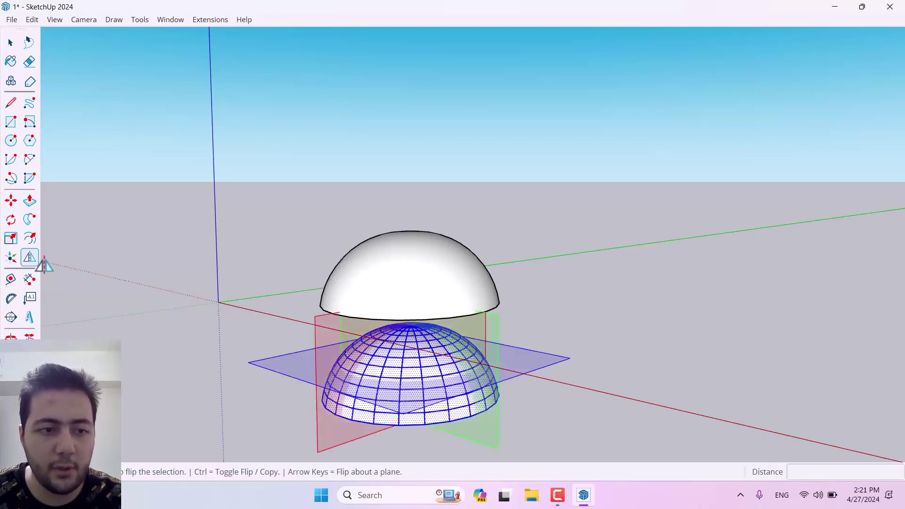
pyautogui.moveTo(251, 335); pyautogui.dragTo(267, 433, button='middle')
pyautogui.scroll(2, 268, 434)
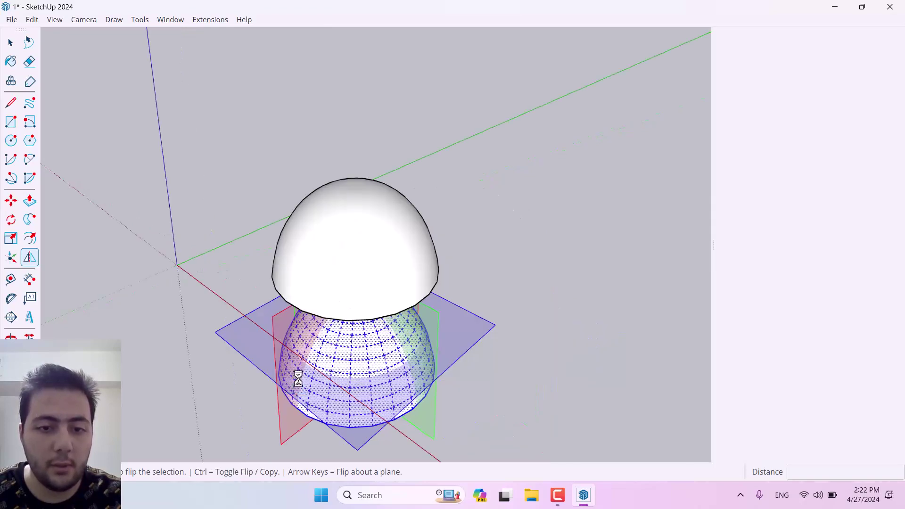
pyautogui.click(502, 222)
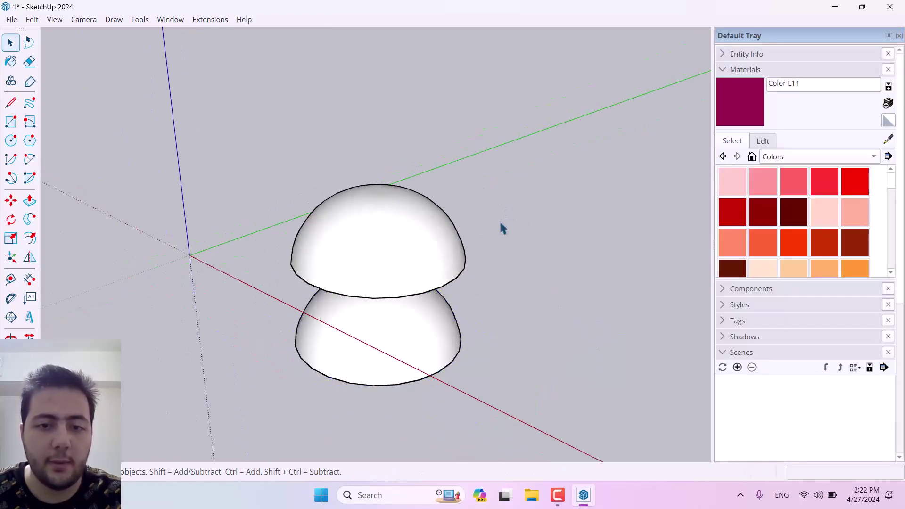
pyautogui.click(372, 353)
pyautogui.rightClick(372, 352)
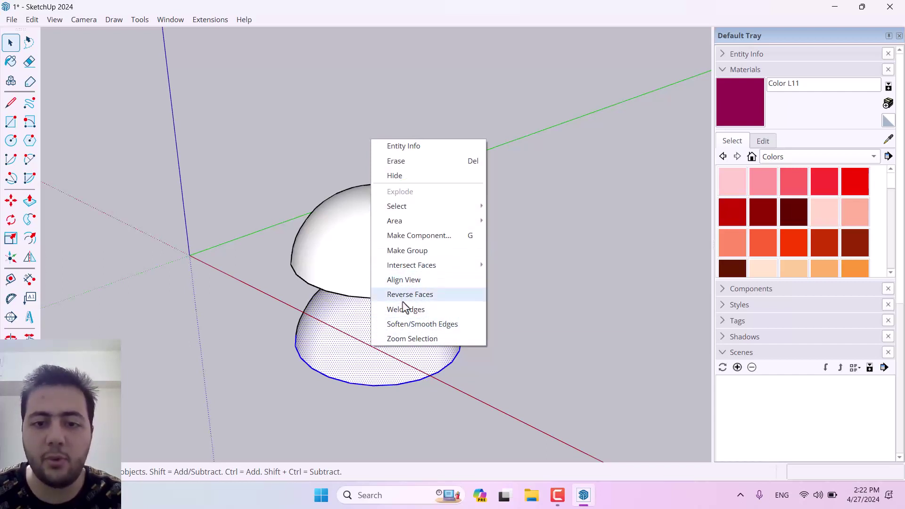
pyautogui.click(430, 295)
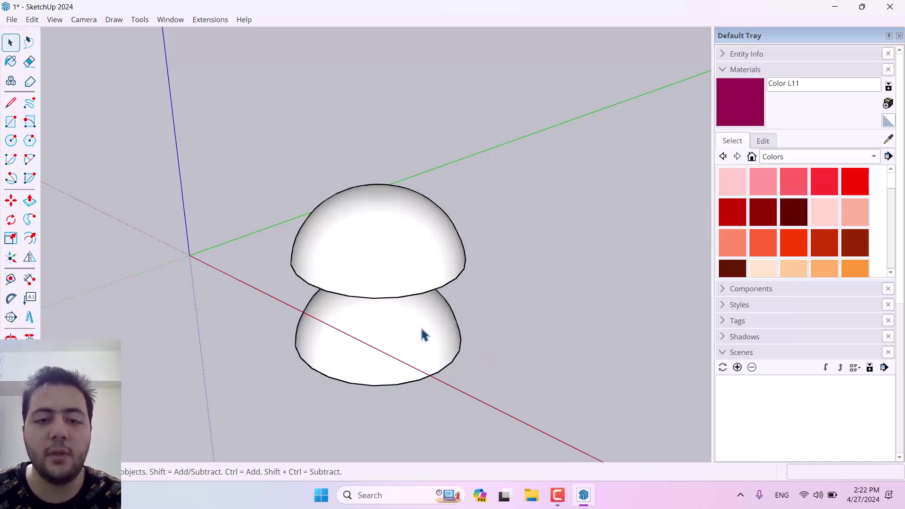
pyautogui.click(899, 35)
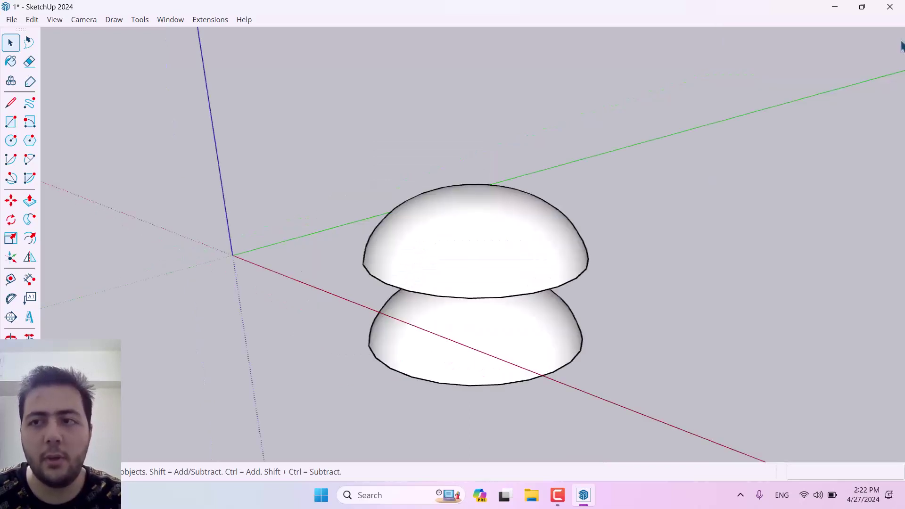
# - Flip the lower dome upside down about its horizontal plane
pyautogui.click(431, 337)
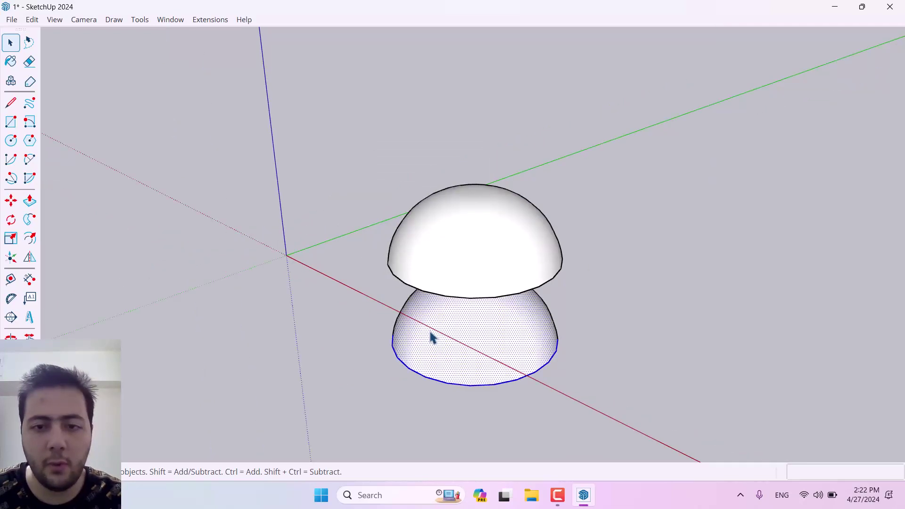
pyautogui.click(29, 257)
pyautogui.click(347, 343)
pyautogui.moveTo(348, 343); pyautogui.dragTo(331, 267, button='middle')
pyautogui.press('space')
# - Move the flipped dome about 4.24 cm up so its rim meets the upper dome's rim, and clear the selection
pyautogui.click(11, 200)
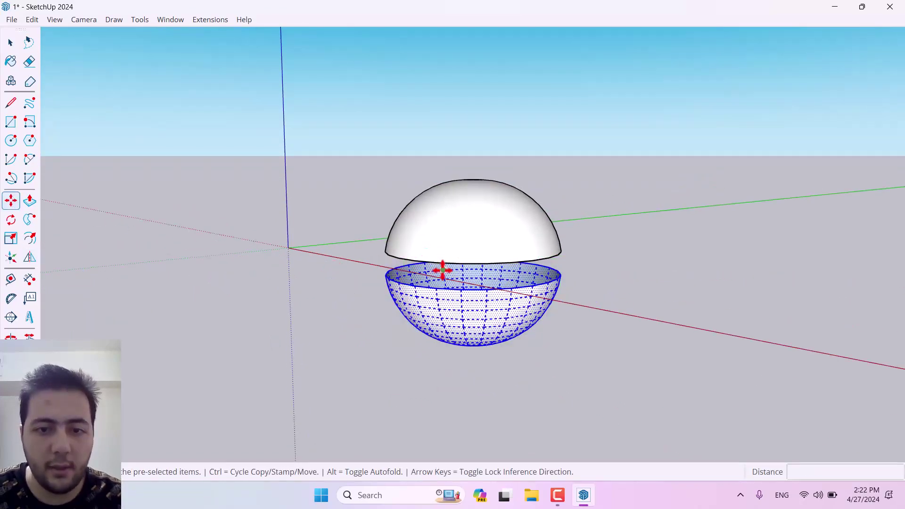
pyautogui.scroll(3, 409, 287)
pyautogui.click(409, 288)
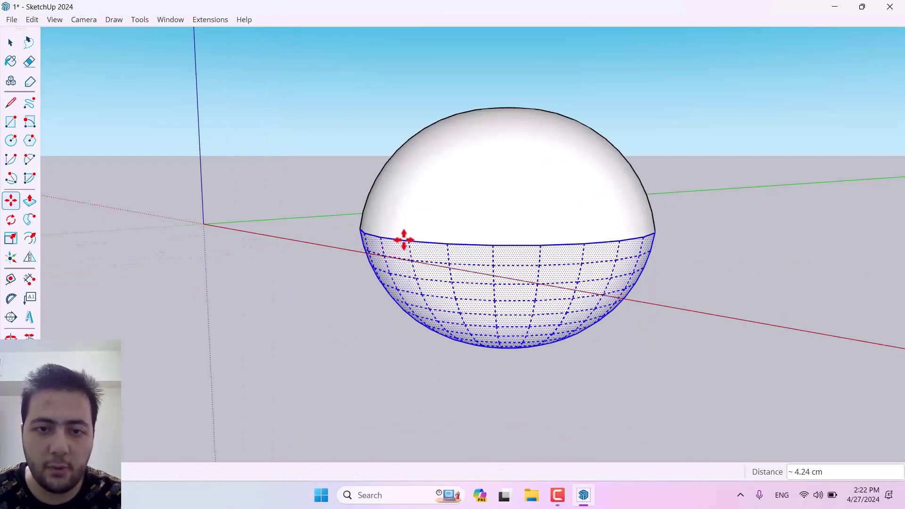
pyautogui.click(404, 238)
pyautogui.press('space')
pyautogui.click(276, 249)
# - Select the whole sphere and scale it slightly smaller along the green axis and to about 0.97 along the blue axis
pyautogui.moveTo(276, 249); pyautogui.dragTo(667, 219, button='middle')
pyautogui.hotkey('ctrl', 'a')
pyautogui.click(11, 238)
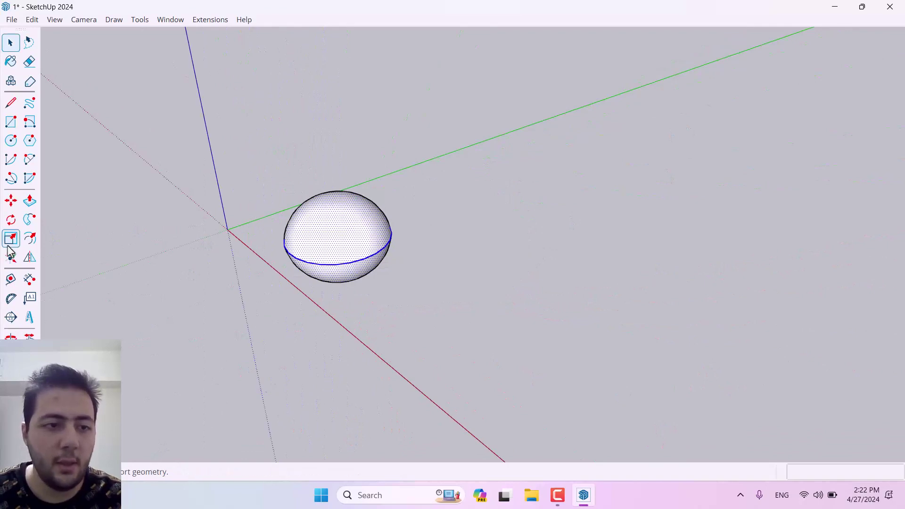
pyautogui.moveTo(283, 339); pyautogui.dragTo(333, 295, button='middle')
pyautogui.moveTo(333, 294); pyautogui.dragTo(331, 304)
pyautogui.moveTo(331, 304); pyautogui.dragTo(306, 293, button='middle')
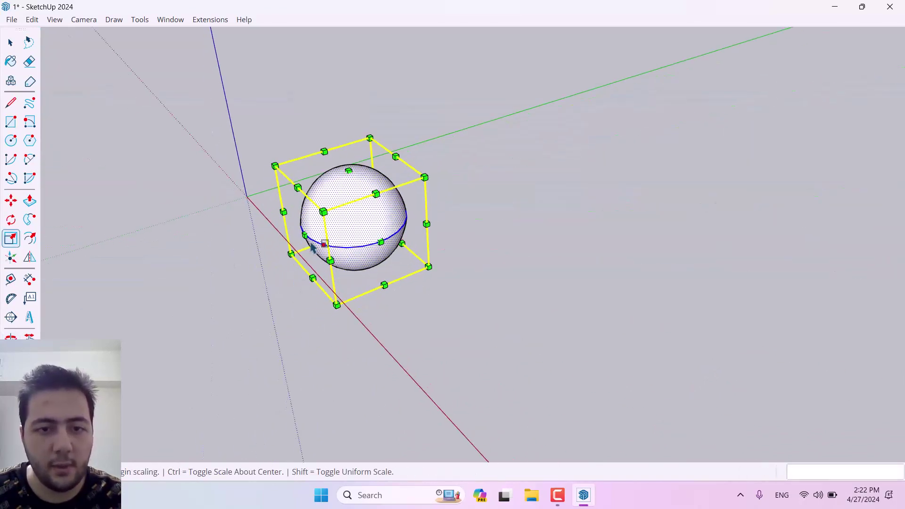
pyautogui.moveTo(311, 233); pyautogui.dragTo(318, 238)
pyautogui.click(383, 241)
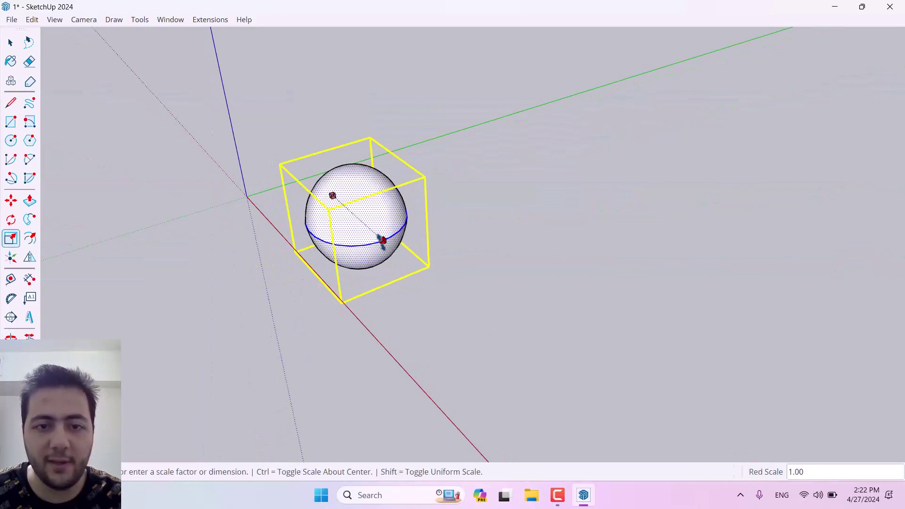
pyautogui.moveTo(351, 170); pyautogui.dragTo(354, 173)
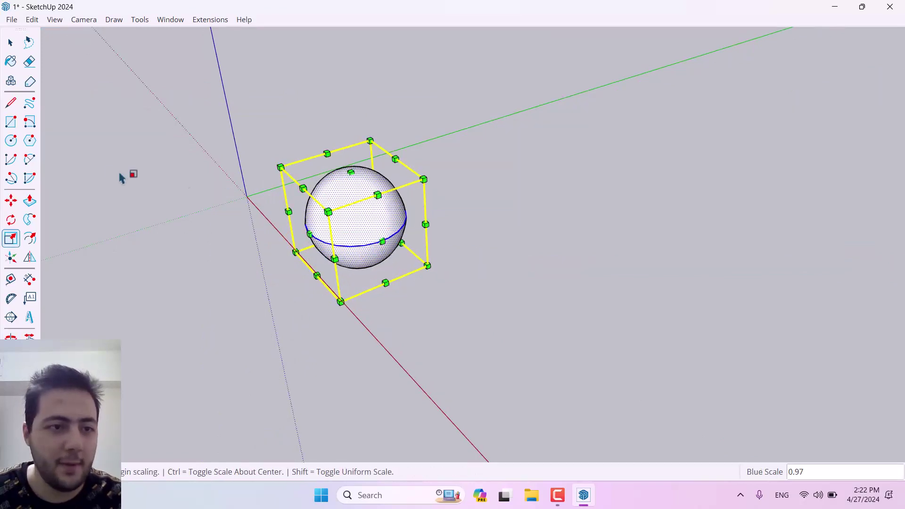
# - Copy the sphere along the green axis, multiply it into a row with 10x, and undo the copies
pyautogui.click(11, 201)
pyautogui.press('ctrl')
pyautogui.click(393, 304)
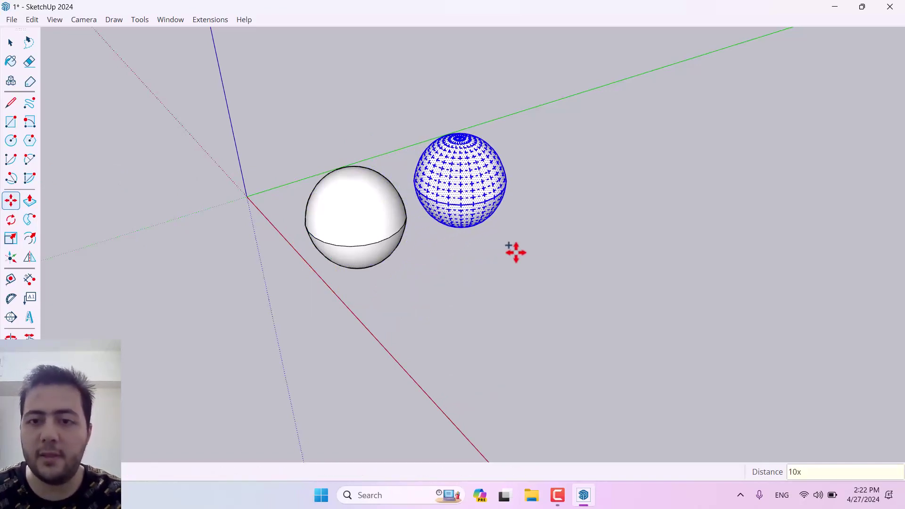
pyautogui.press('Return')
pyautogui.moveTo(316, 303); pyautogui.dragTo(377, 297, button='middle')
pyautogui.press('space')
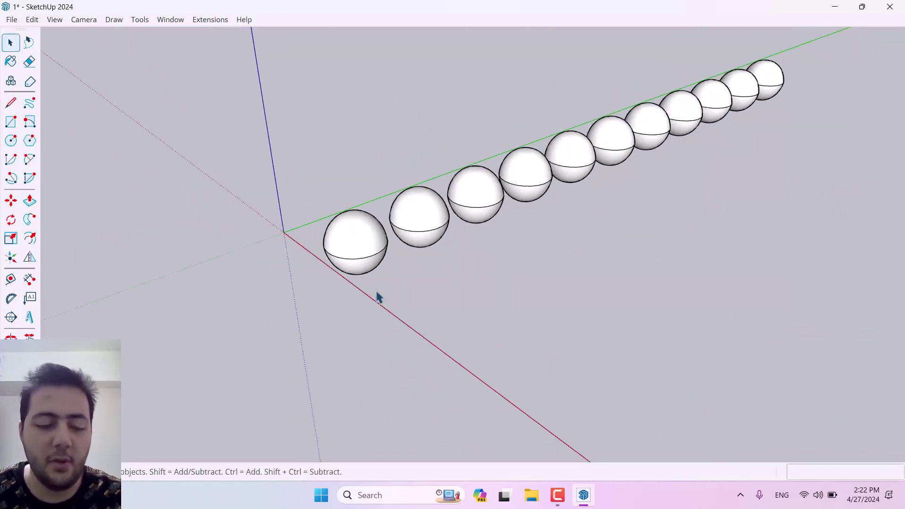
pyautogui.hotkey('ctrl', 'z')
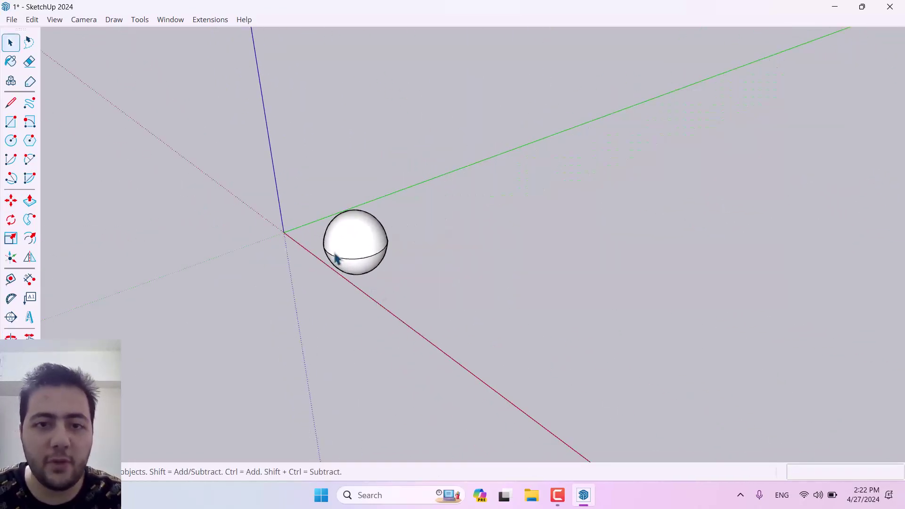
# - Select the whole sphere and delete it to leave the model empty
pyautogui.scroll(2, 334, 256)
pyautogui.scroll(2, 408, 169)
pyautogui.moveTo(505, 157); pyautogui.dragTo(143, 413)
pyautogui.press('Delete')
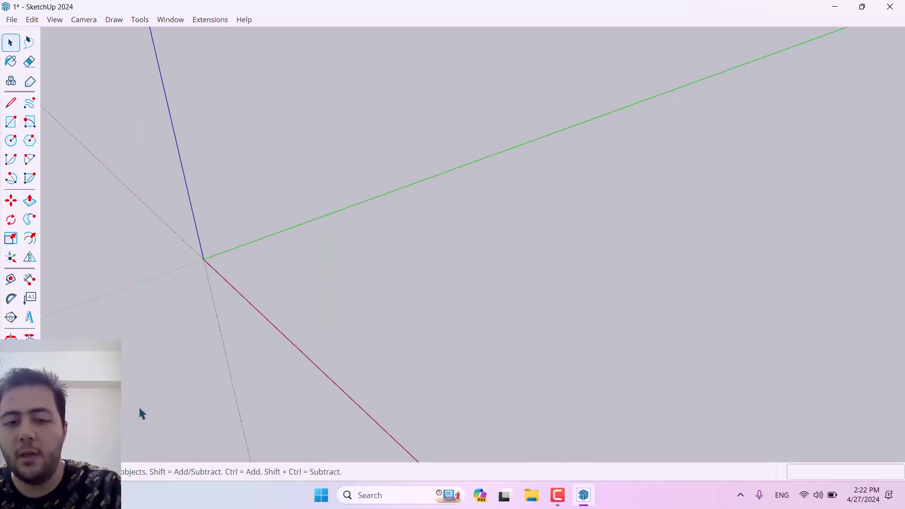